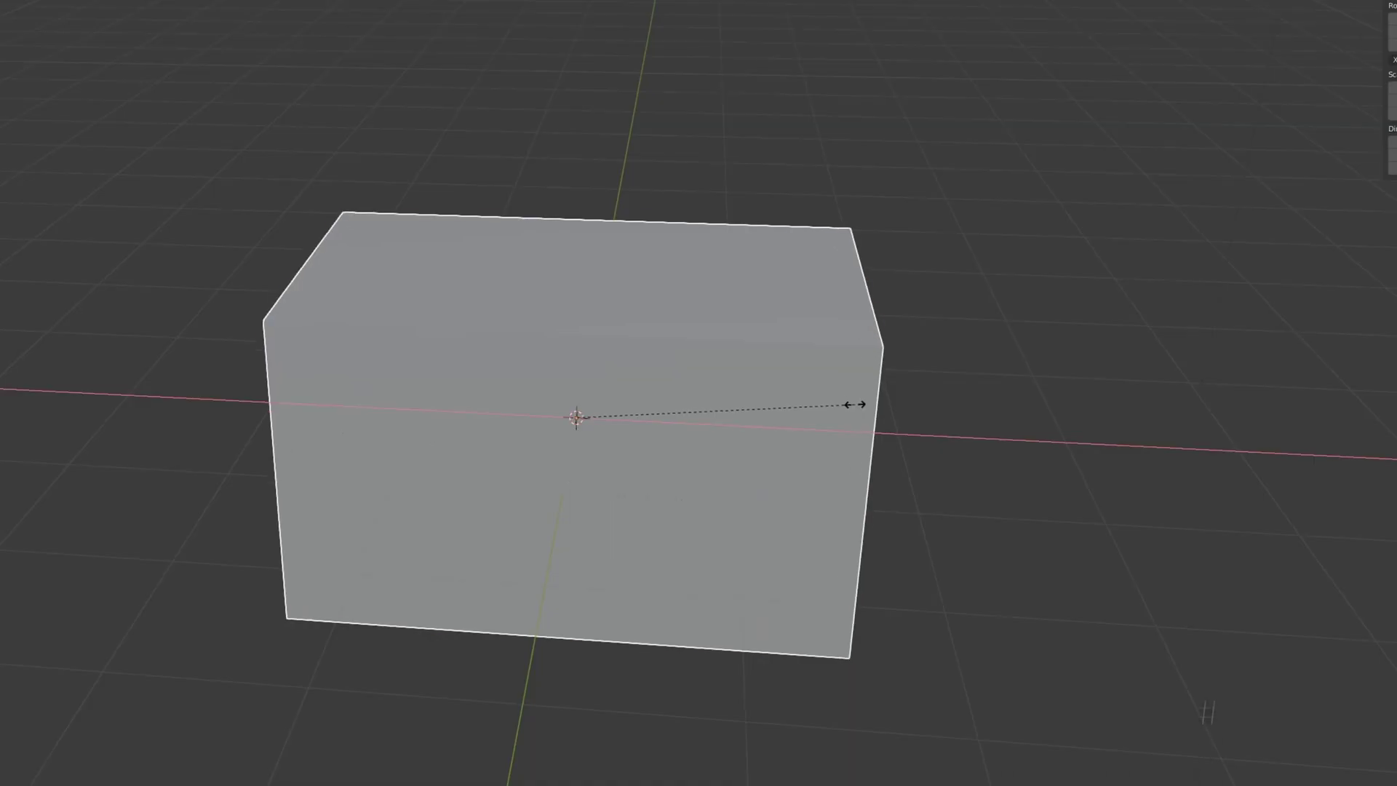
# - Display the cube as a wireframe and give it Fluid physics of type Domain
pyautogui.click(602, 440)
pyautogui.moveTo(602, 439); pyautogui.dragTo(549, 434, button='middle')
pyautogui.scroll(4, 670, 396)
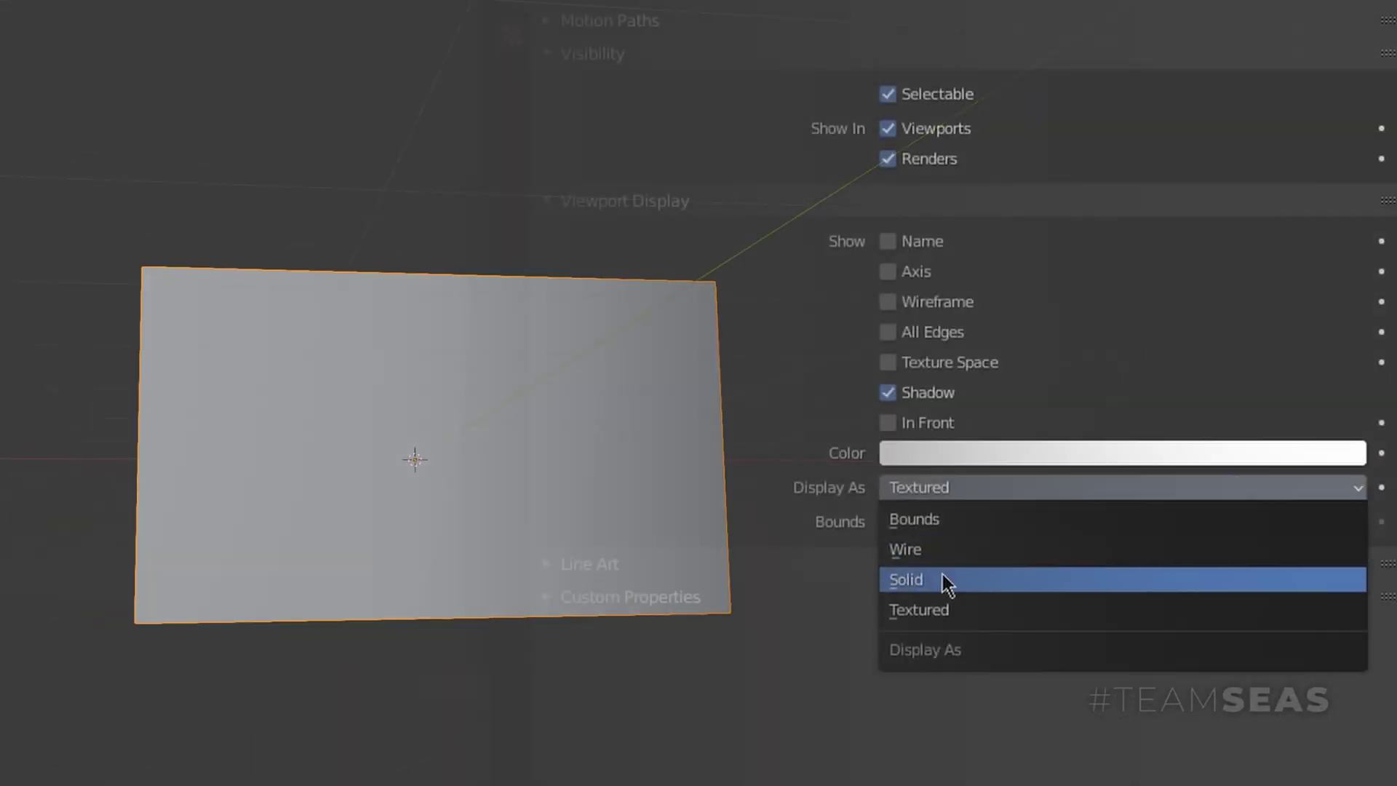
pyautogui.click(945, 557)
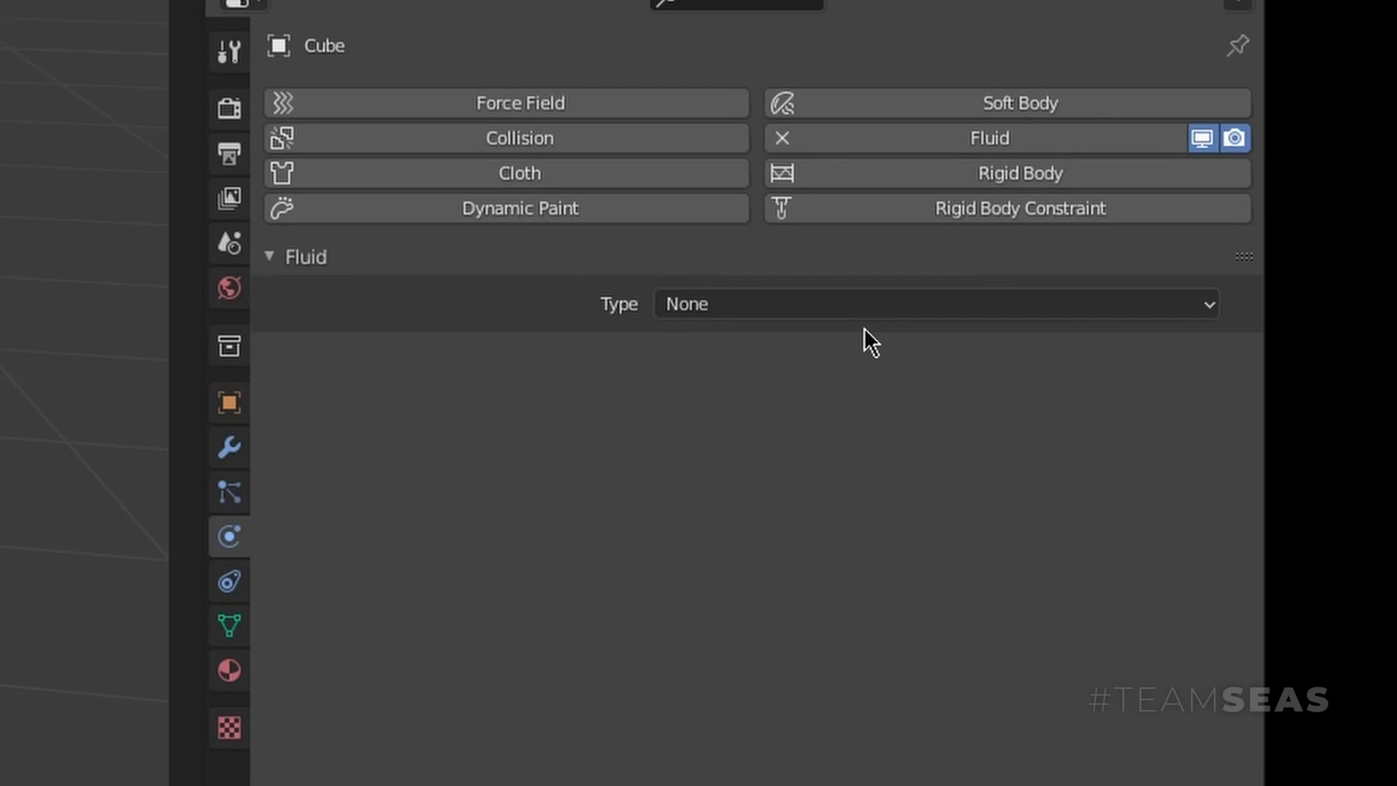
pyautogui.click(863, 309)
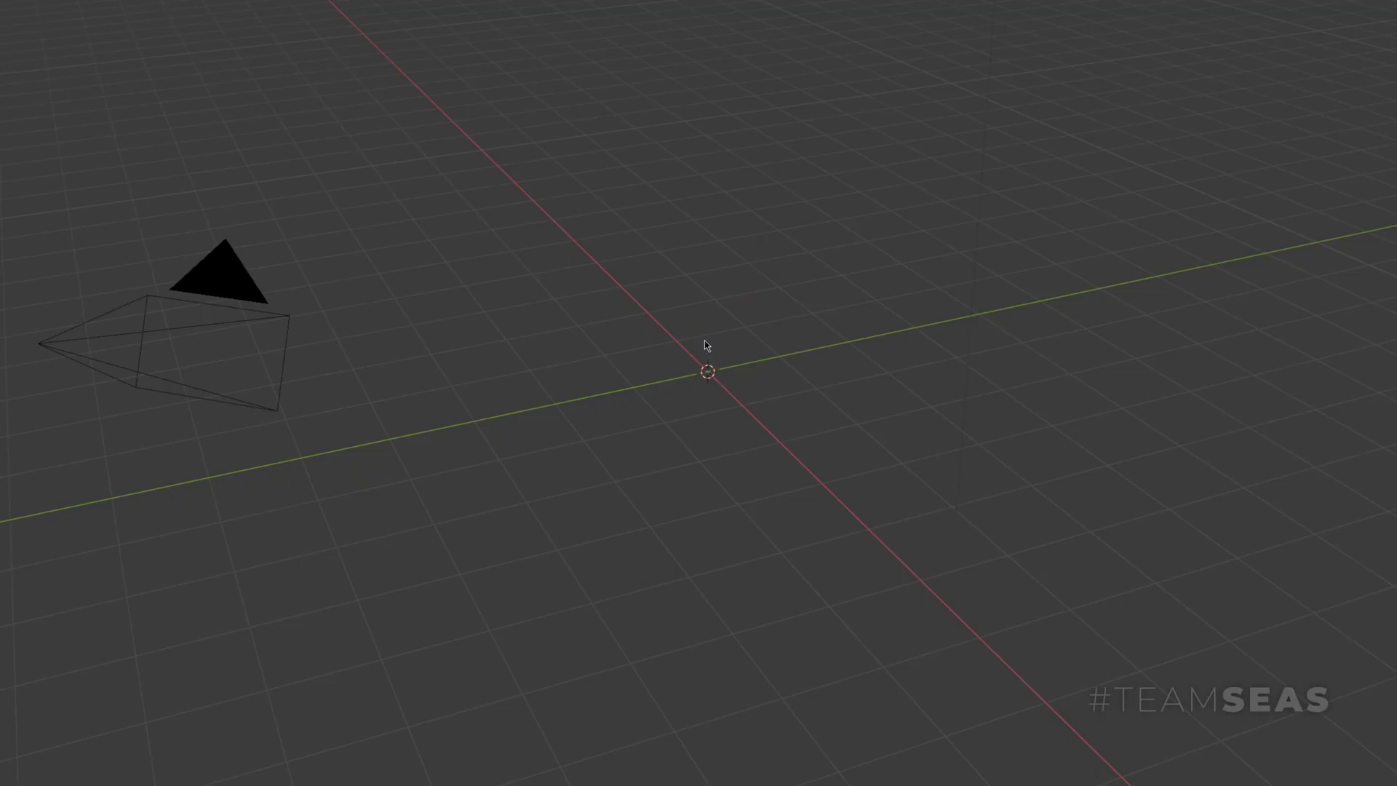
# - Add a plane and stretch it along the X axis
pyautogui.hotkey('shift', 'a')
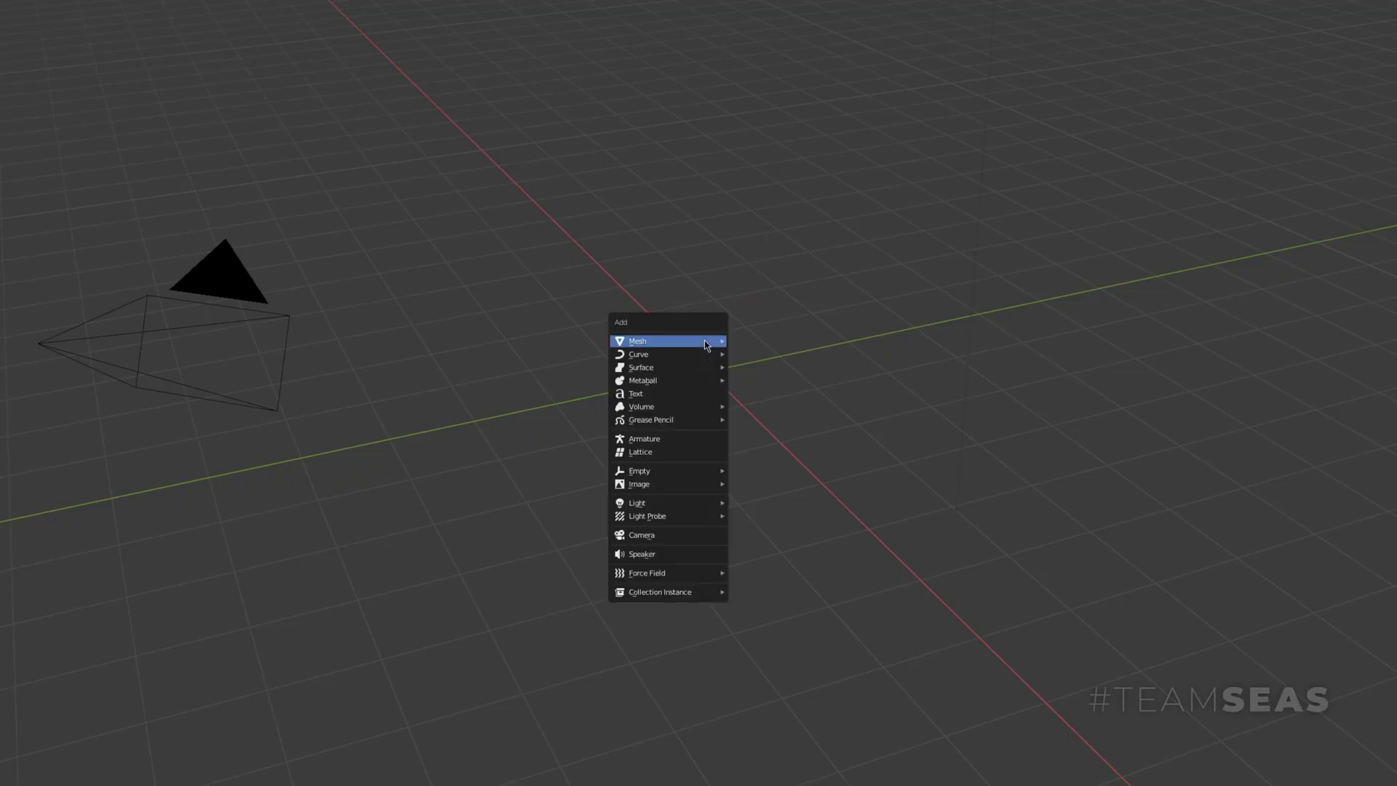
pyautogui.moveTo(704, 341)
pyautogui.click(750, 343)
pyautogui.moveTo(752, 342); pyautogui.dragTo(808, 459, button='middle')
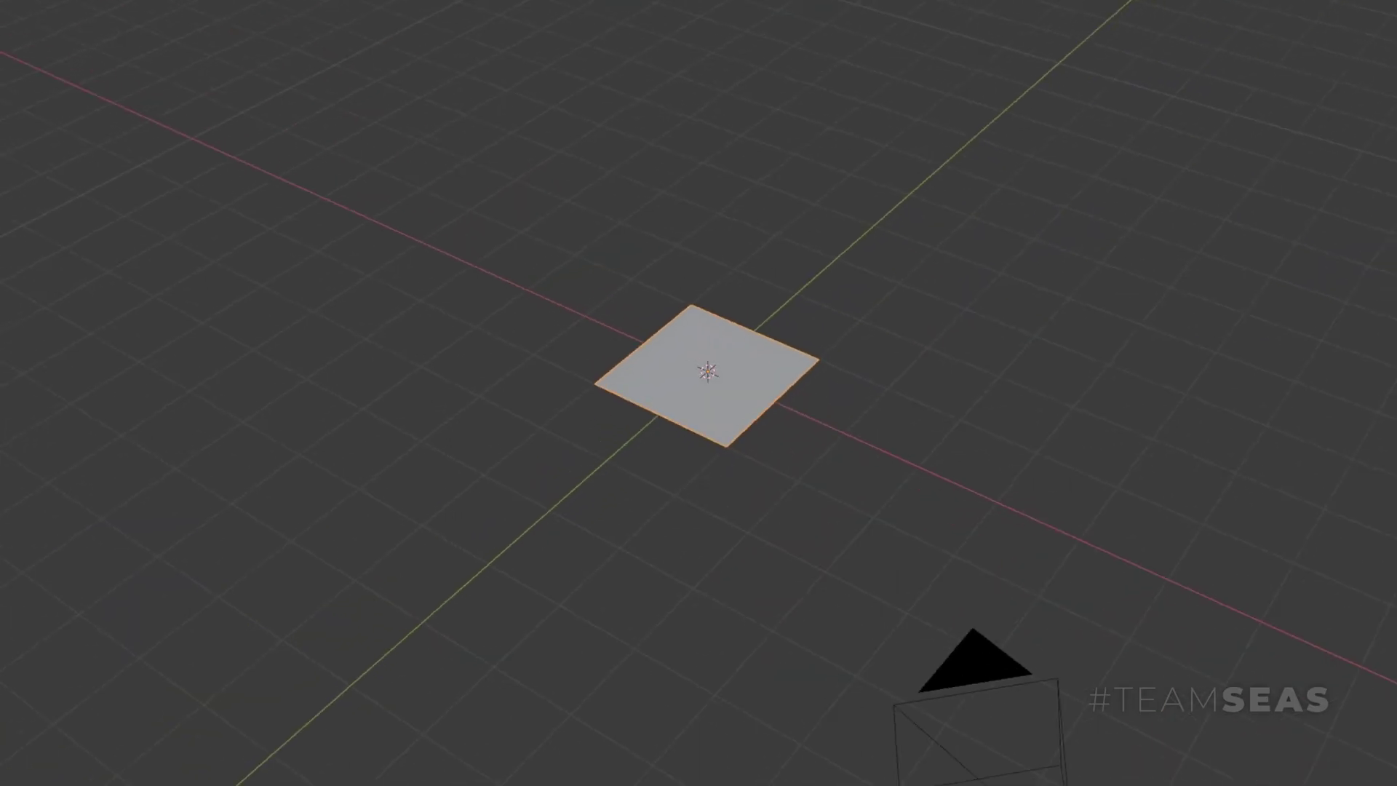
pyautogui.press('s')
pyautogui.press('x')
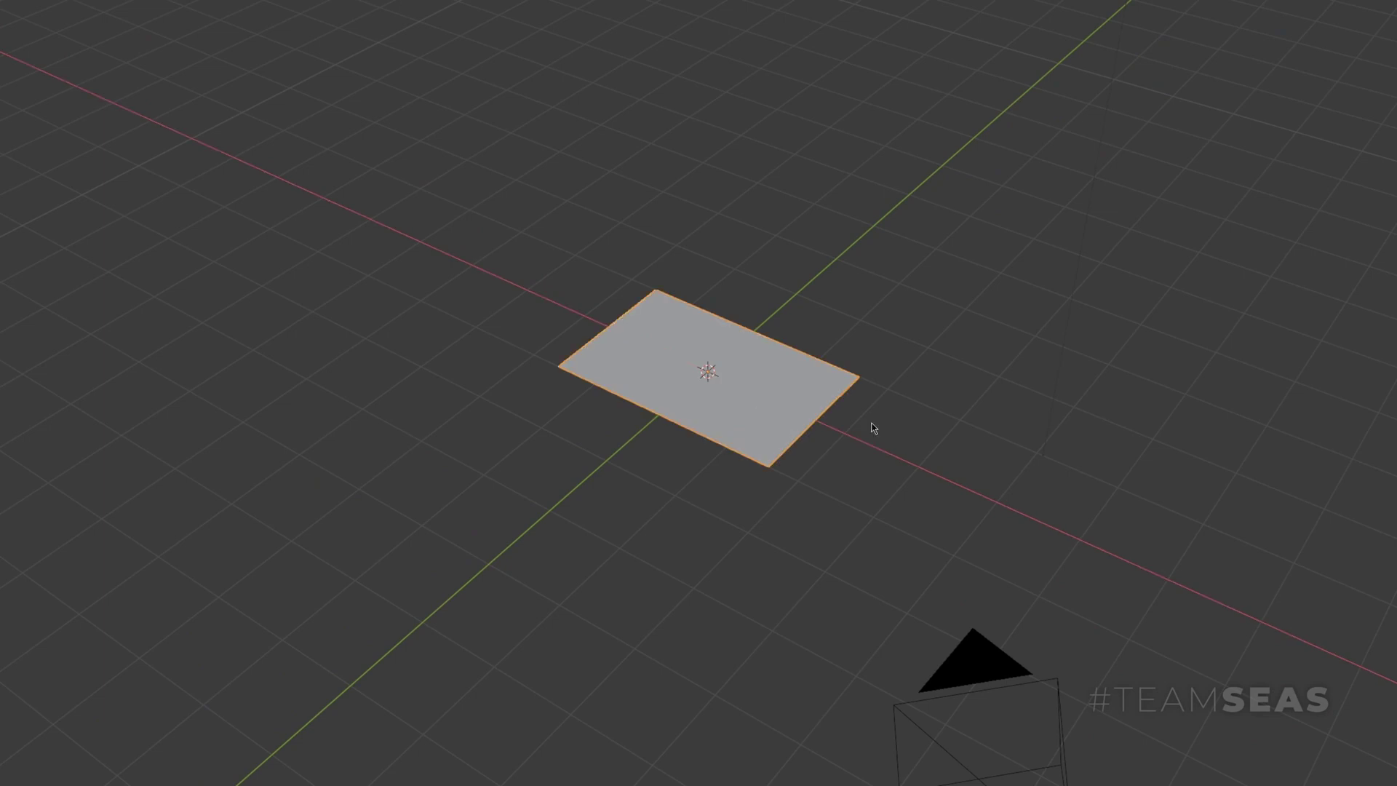
pyautogui.click(858, 430)
pyautogui.keyDown('shift'); pyautogui.moveTo(858, 430); pyautogui.dragTo(820, 452, button='middle'); pyautogui.keyUp('shift')
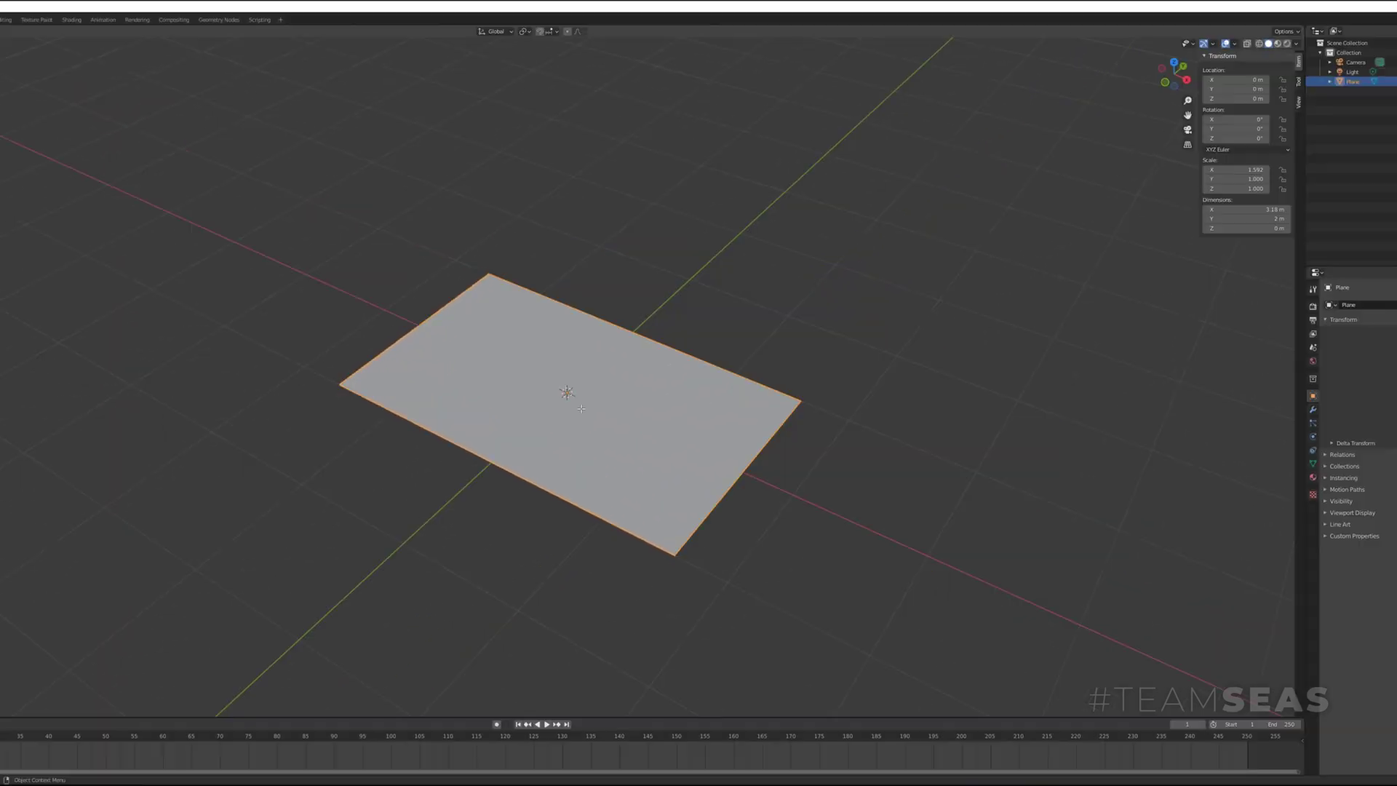
# - Enter Edit Mode on the plane and add loop cuts across its length
pyautogui.press('Tab')
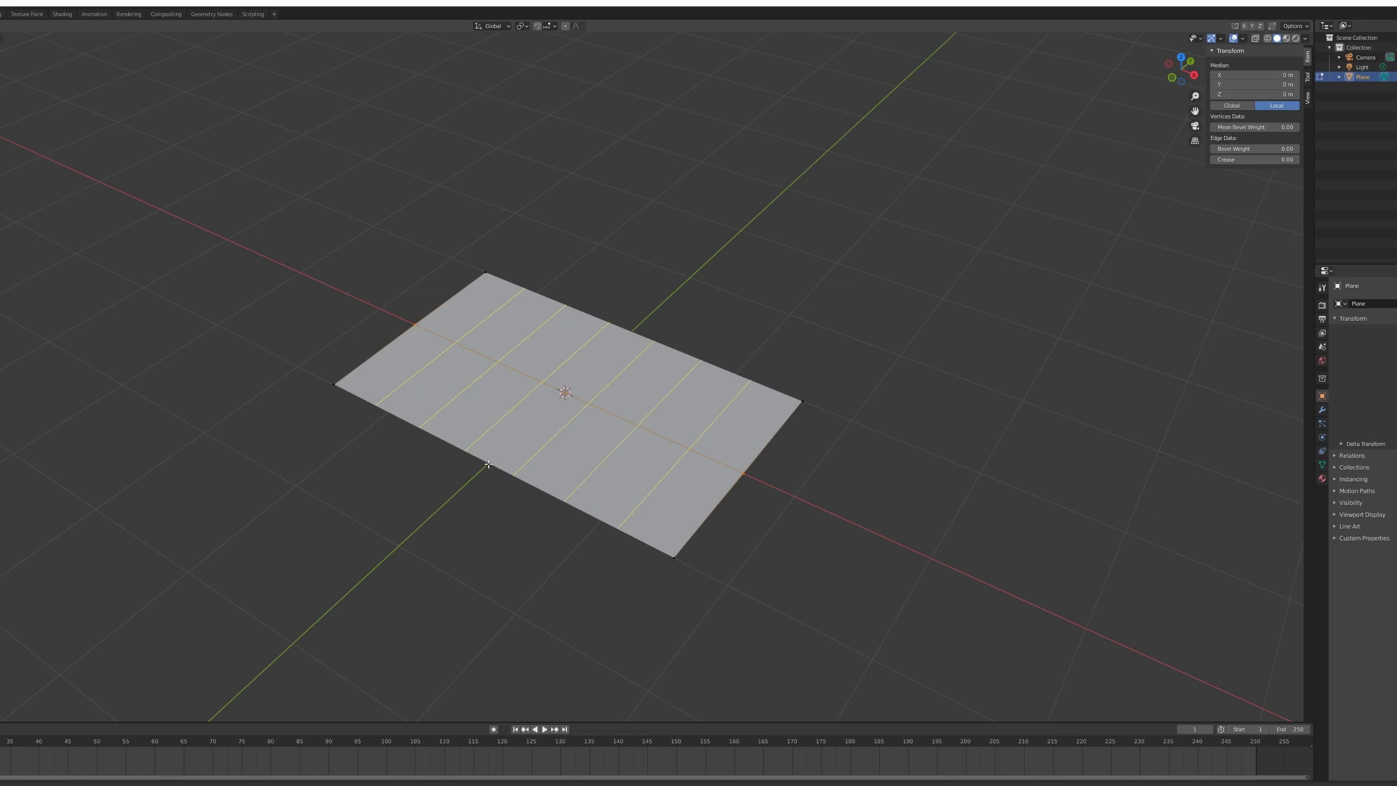
pyautogui.keyDown('shift'); pyautogui.moveTo(386, 495); pyautogui.dragTo(481, 505, button='middle'); pyautogui.keyUp('shift')
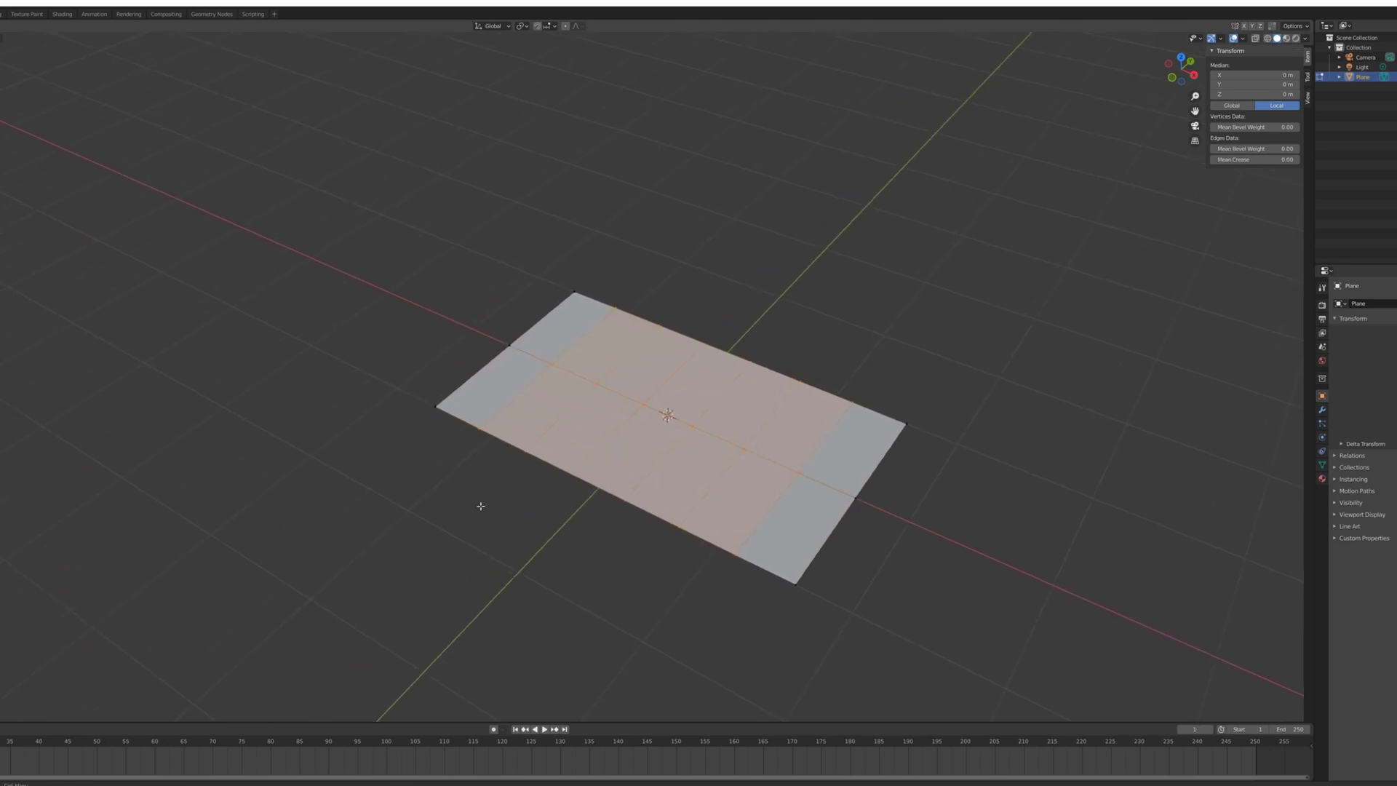
pyautogui.moveTo(358, 464); pyautogui.dragTo(440, 477, button='middle')
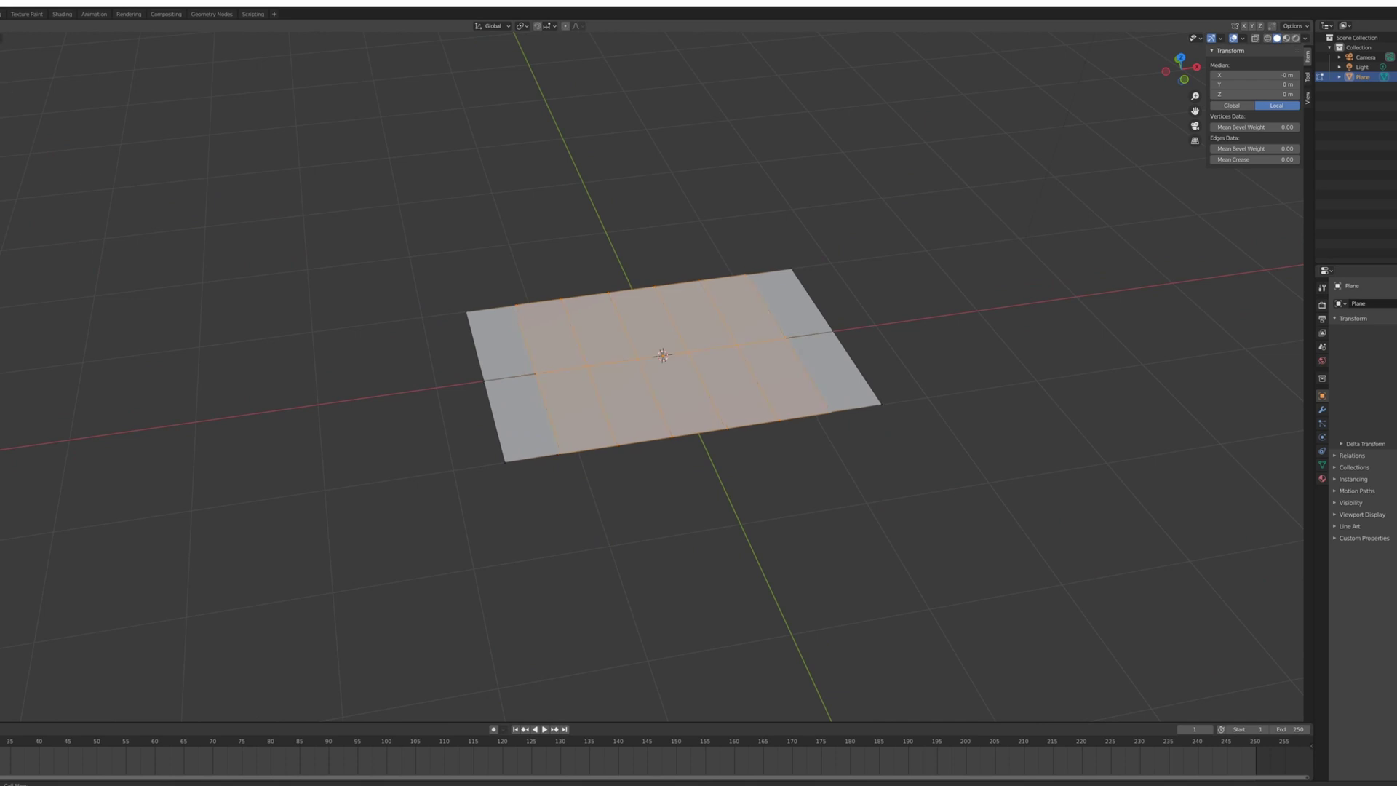
# - Turn on Proportional Editing with the Sphere falloff shape
pyautogui.click(566, 27)
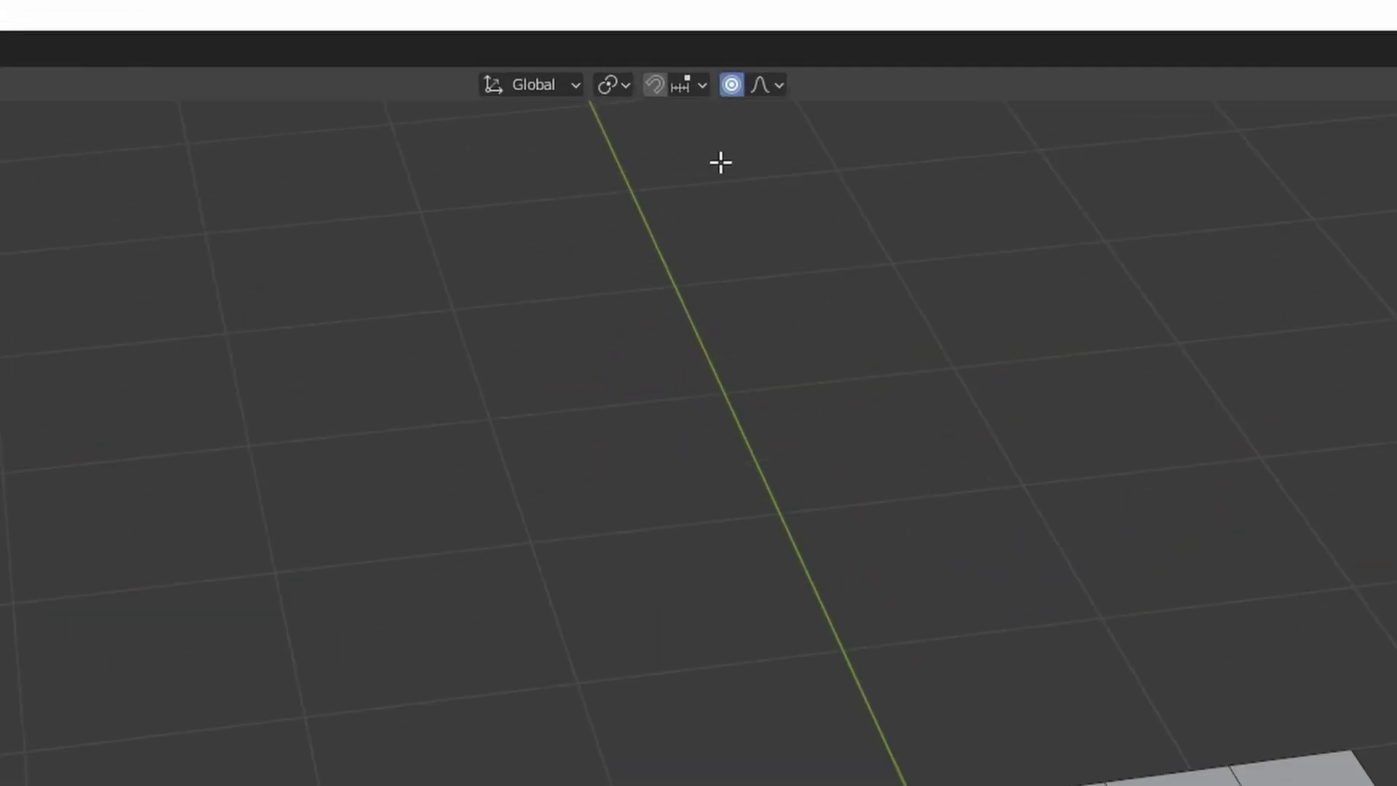
pyautogui.click(770, 87)
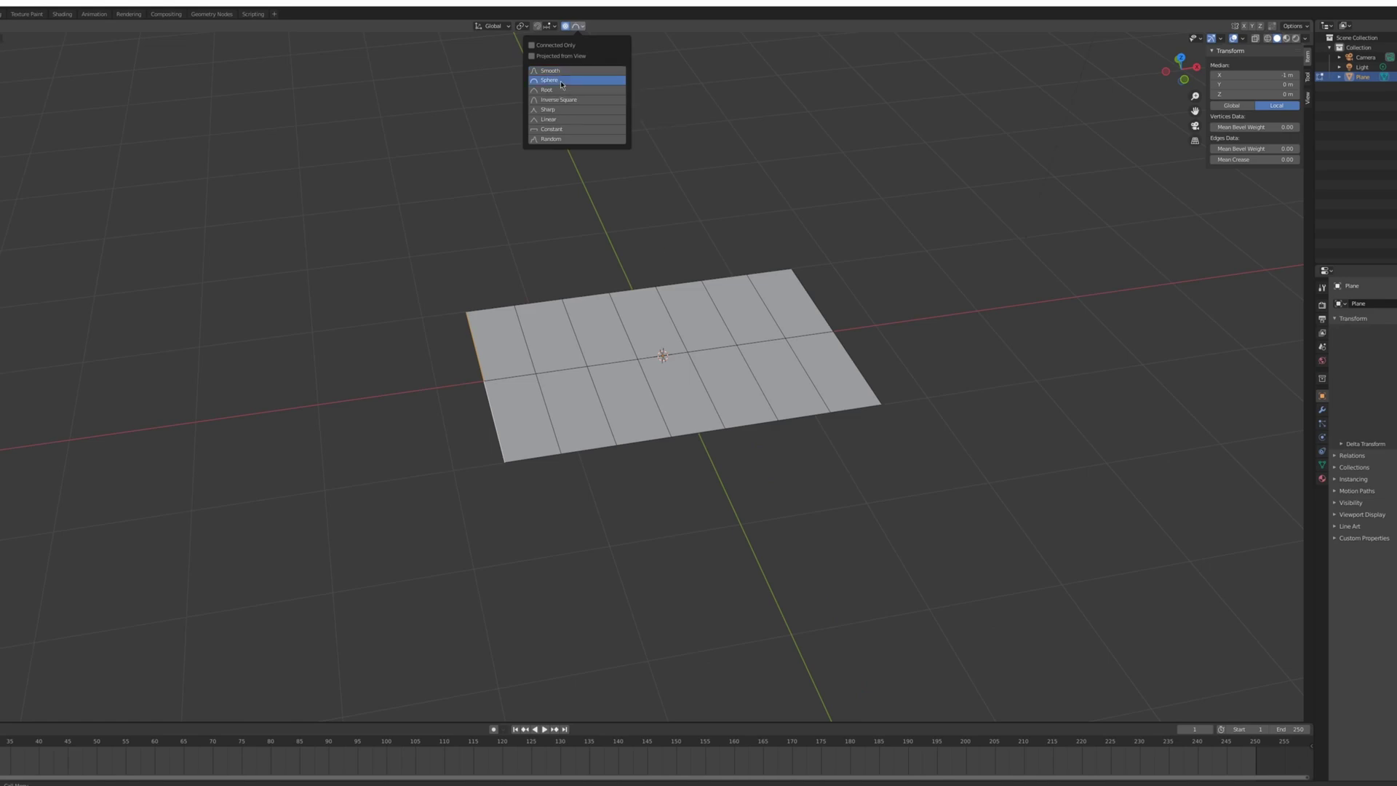
pyautogui.click(561, 81)
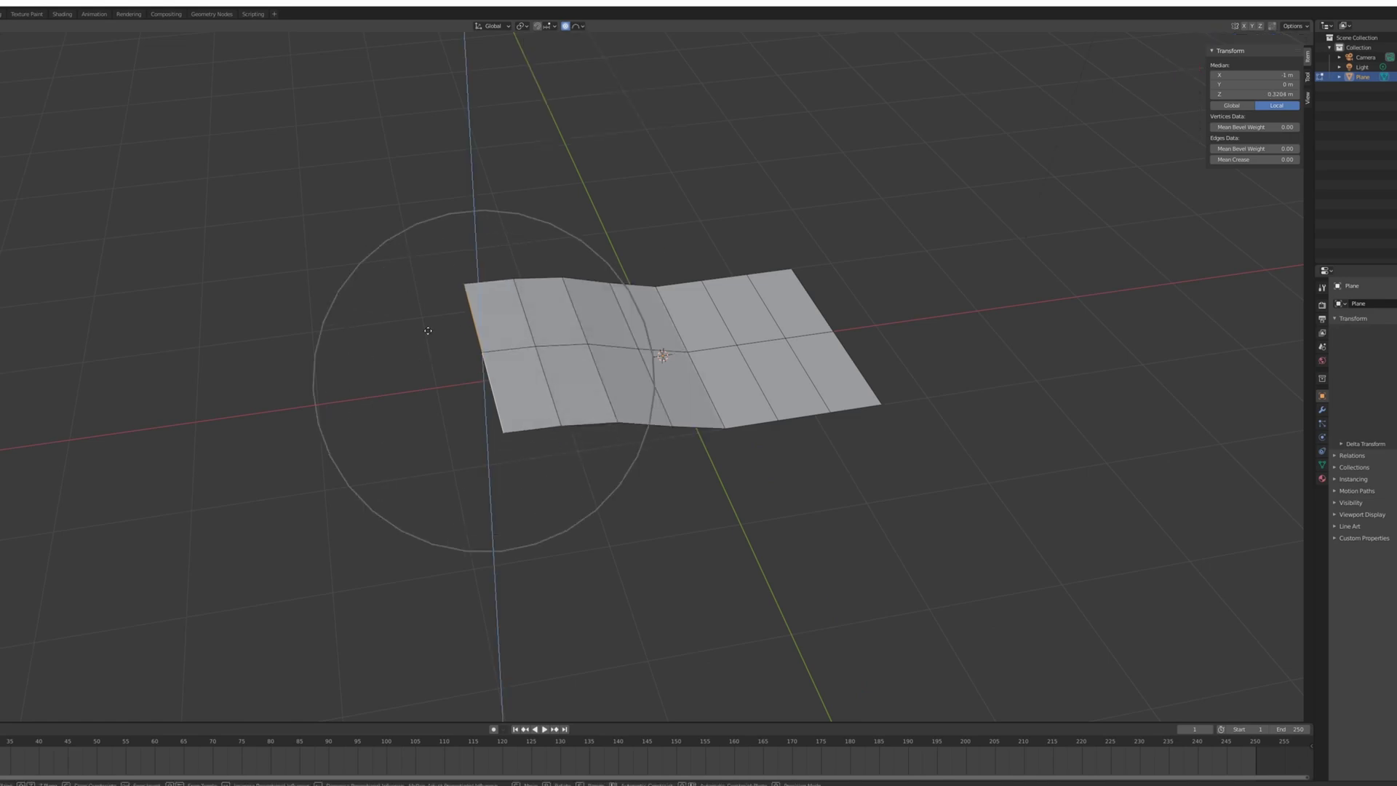
pyautogui.scroll(-2, 428, 330)
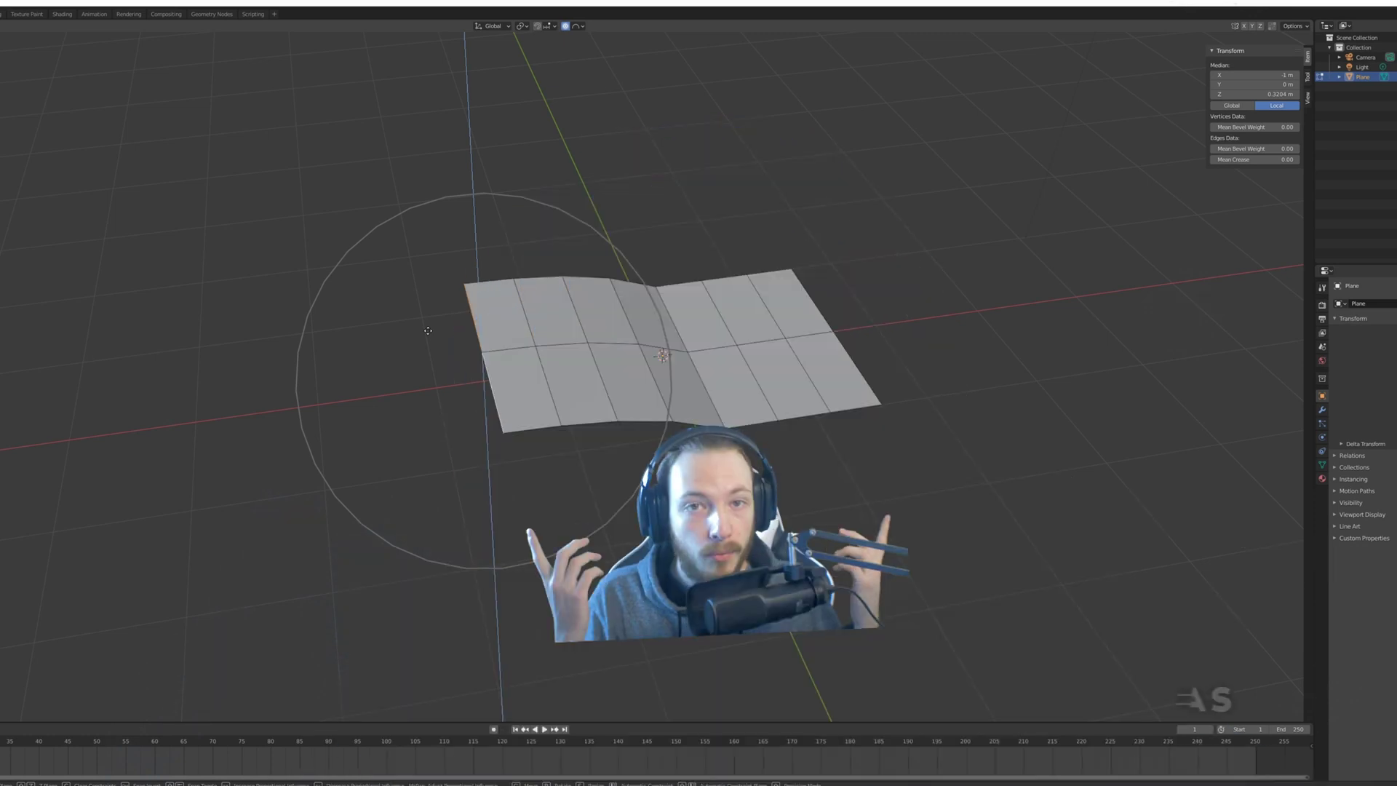
pyautogui.scroll(-1, 428, 330)
pyautogui.moveTo(409, 371); pyautogui.dragTo(346, 406, button='middle')
# - Return to Object Mode and apply Shade Flat to the plane
pyautogui.press('Tab')
pyautogui.rightClick(510, 408)
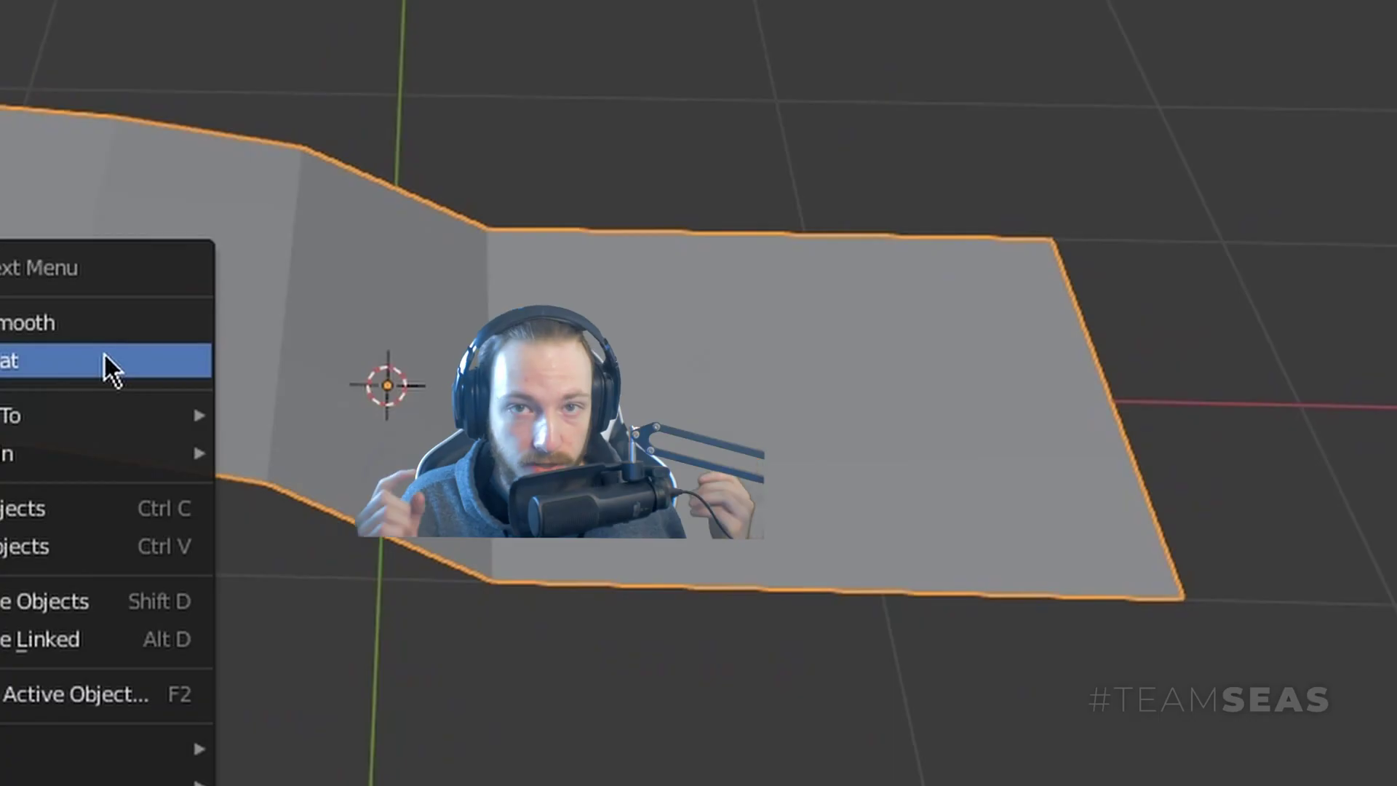
pyautogui.click(538, 418)
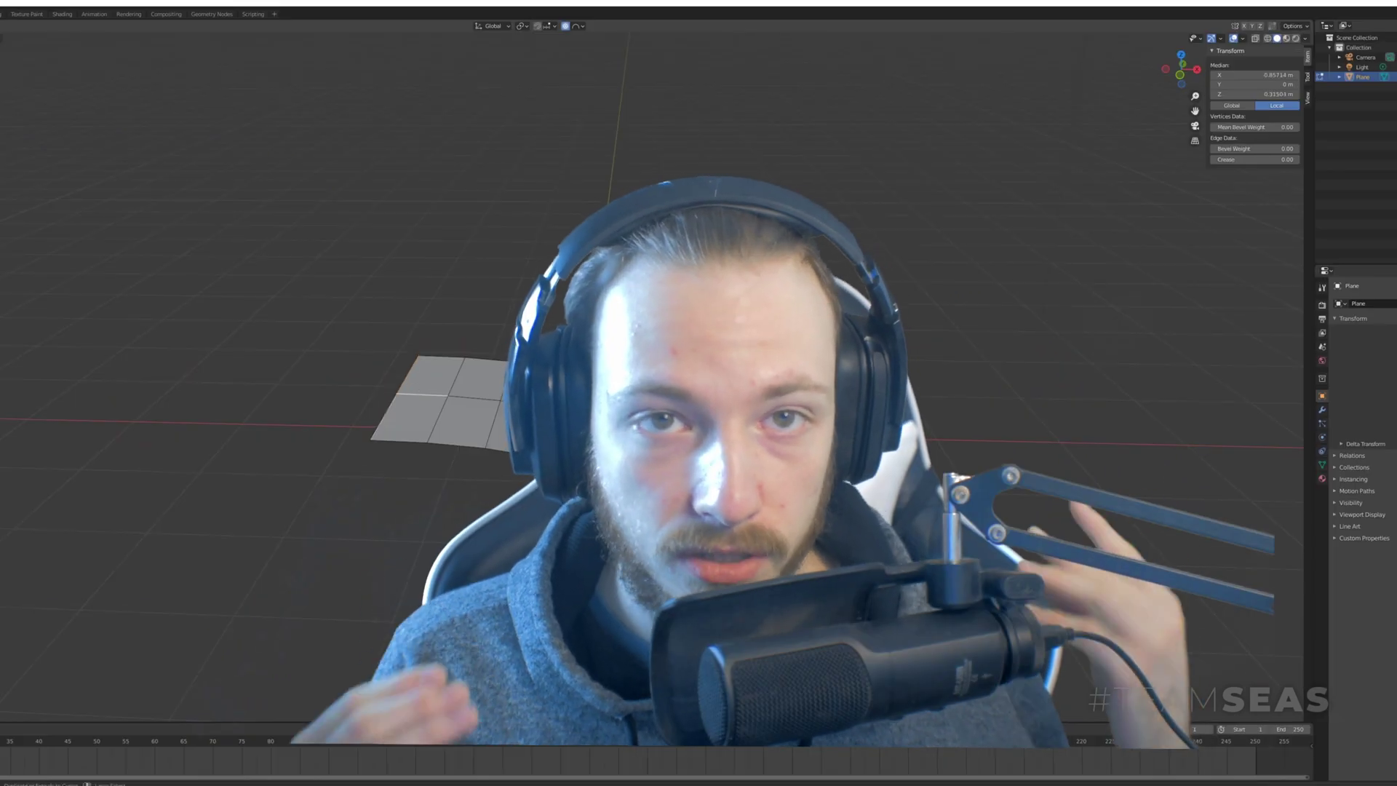
# - Raise the middle edge loop along Z, then turn off Proportional Editing
pyautogui.keyDown('alt'); pyautogui.click(451, 396); pyautogui.keyUp('alt')
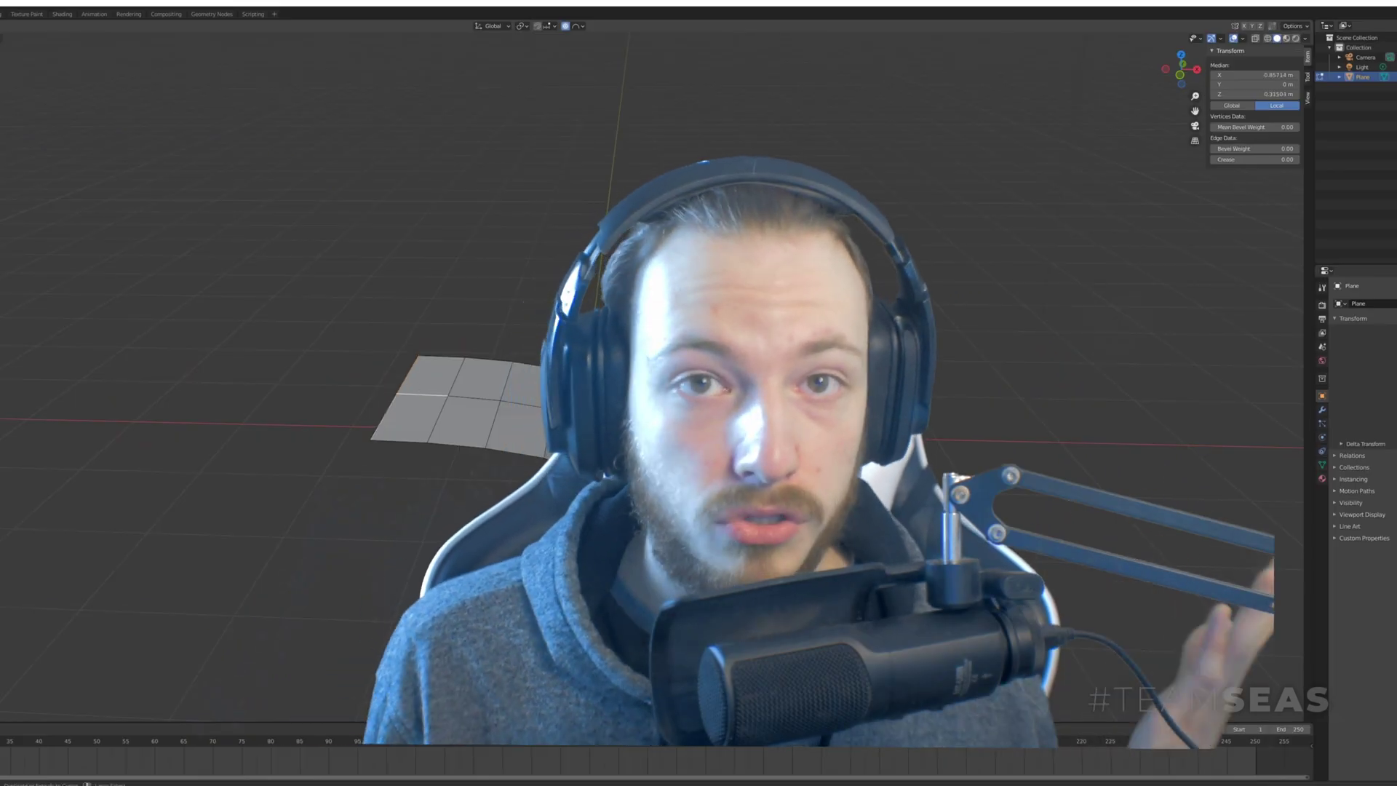
pyautogui.press('g')
pyautogui.press('z')
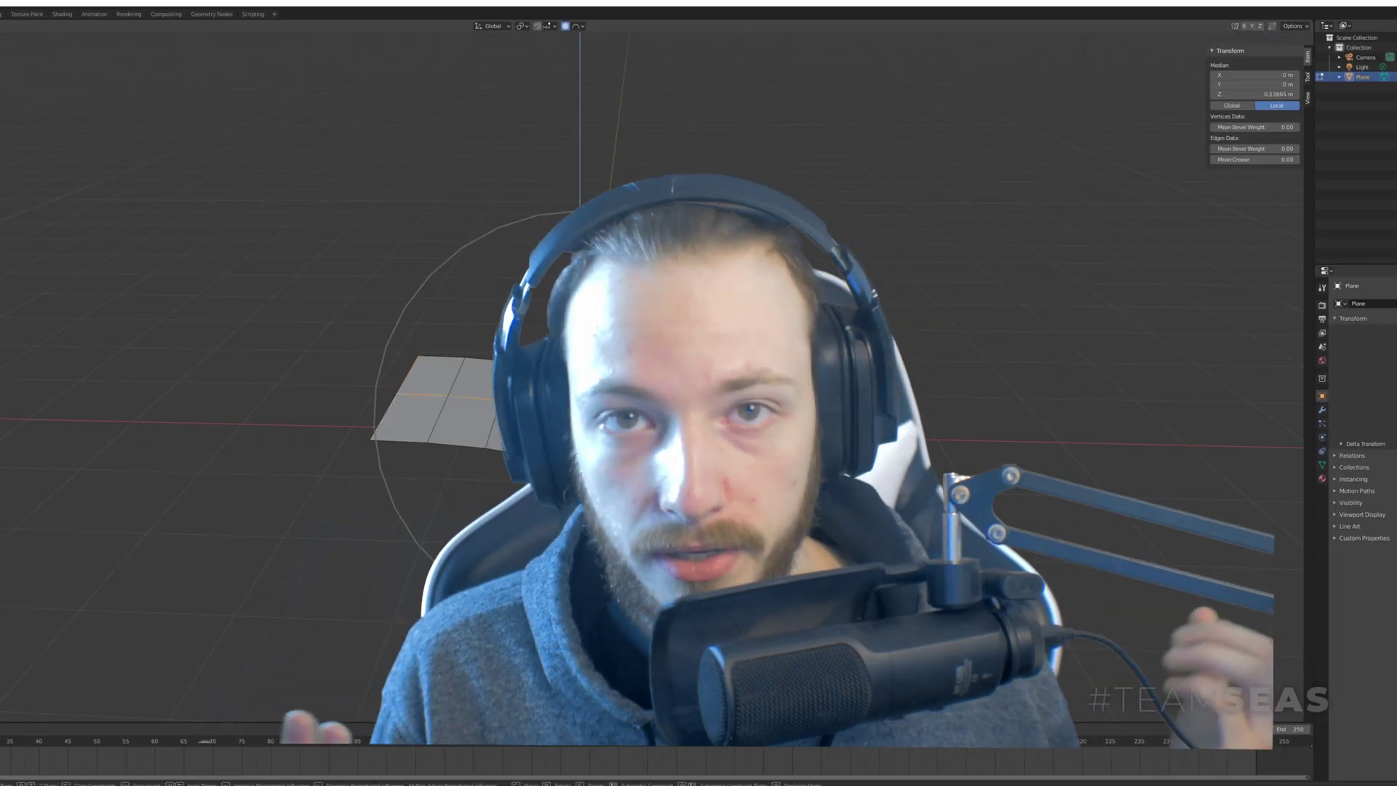
pyautogui.press('Return')
pyautogui.click(566, 26)
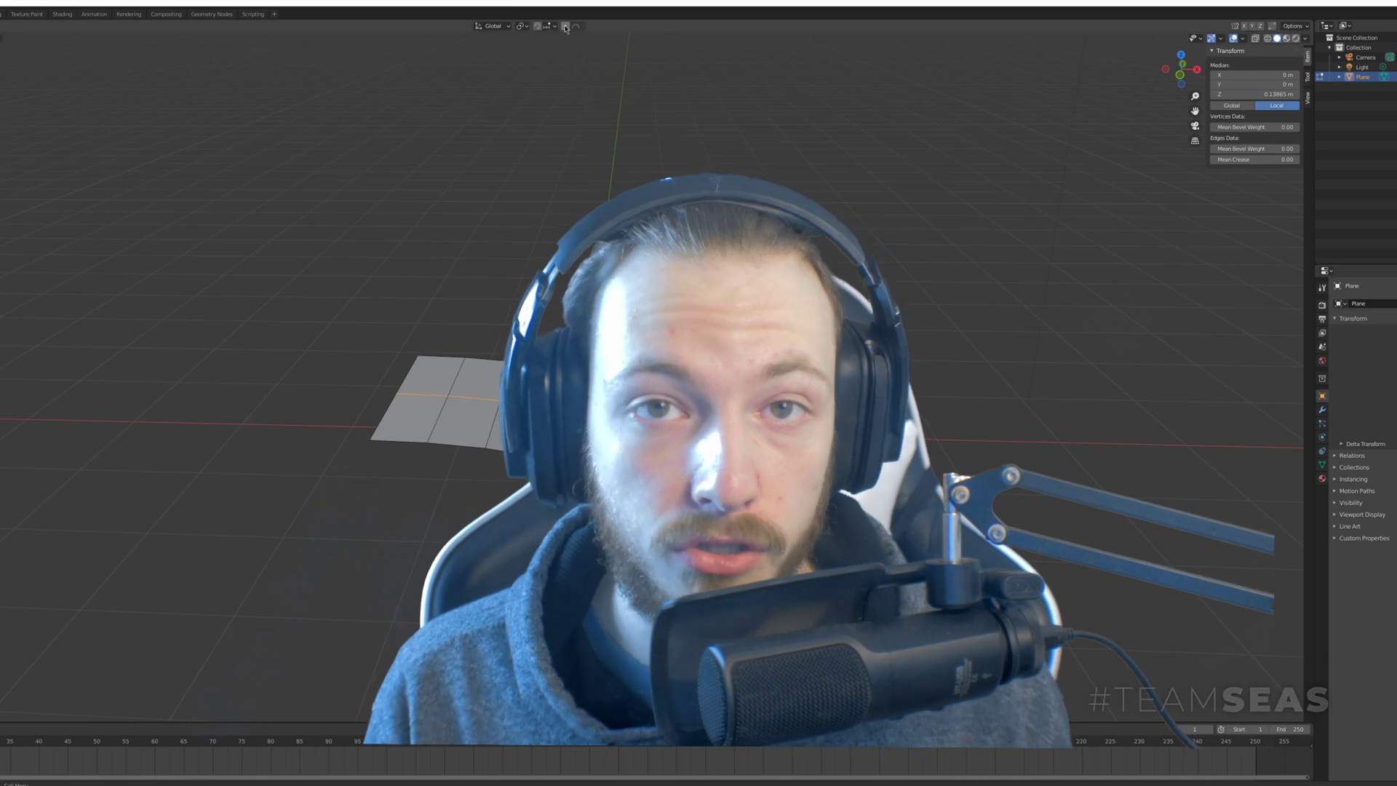
# - Lower the selected loop along the Z axis
pyautogui.press('g')
pyautogui.press('z')
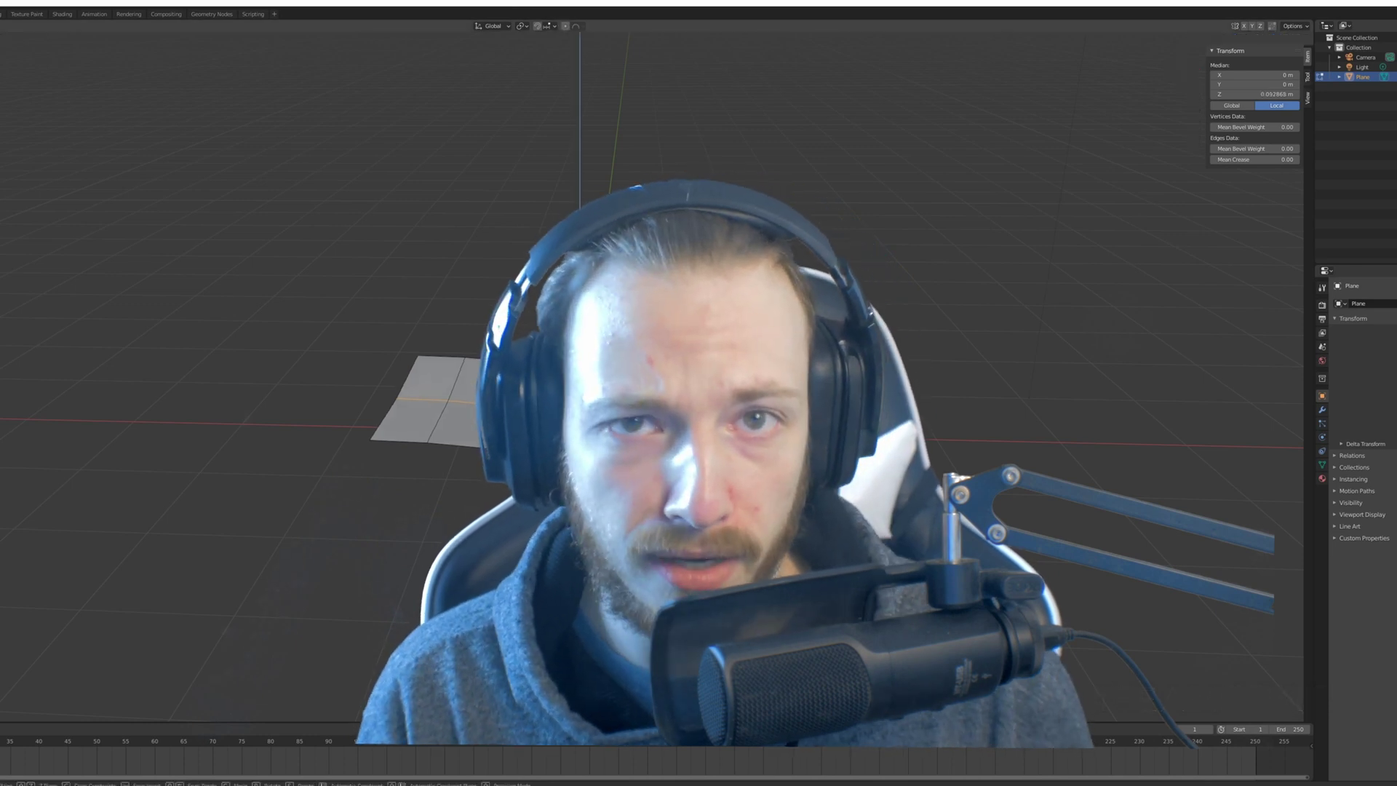
pyautogui.click(407, 386)
pyautogui.moveTo(407, 386); pyautogui.dragTo(375, 379, button='middle')
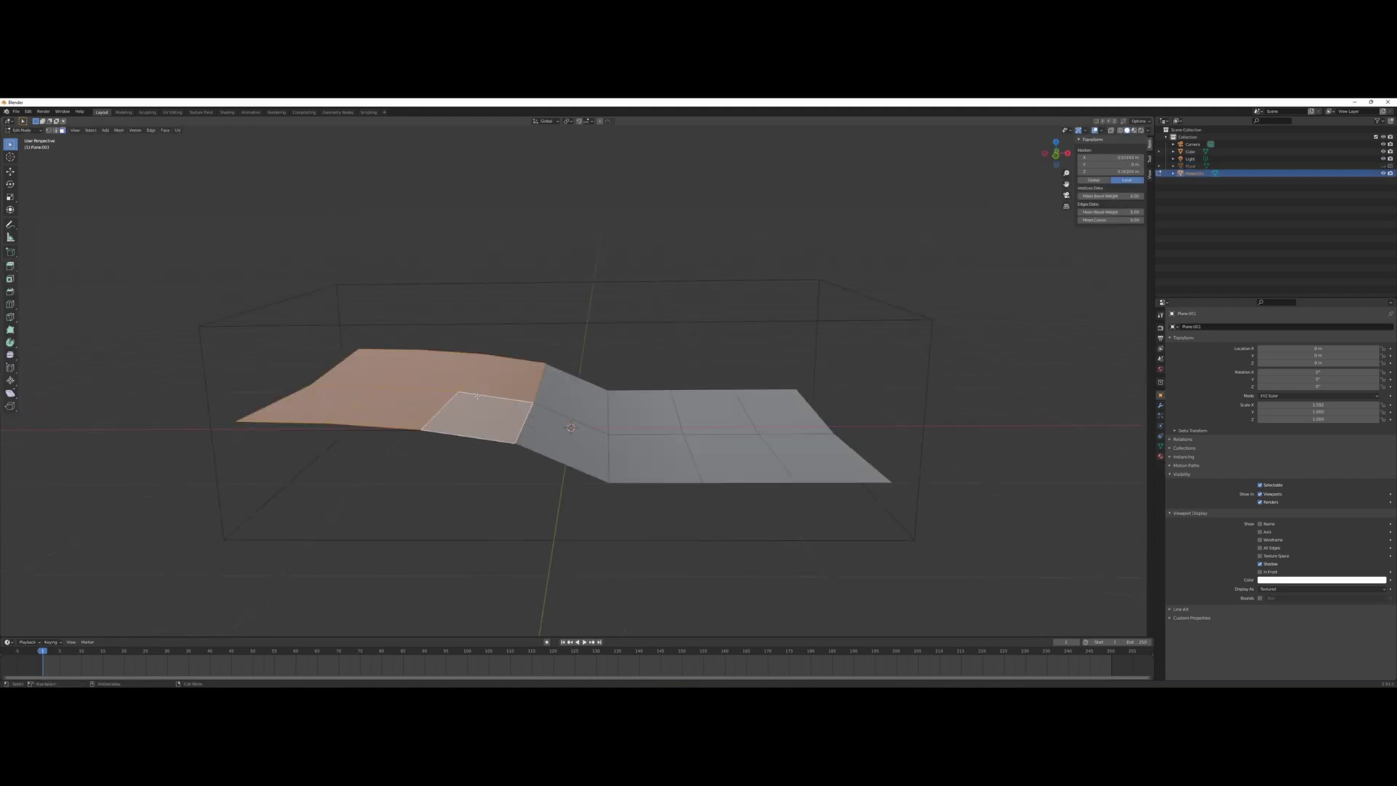
# - Delete the extra faces, extrude the rest downward, and flatten the bottom with S Z 0
pyautogui.click(453, 410)
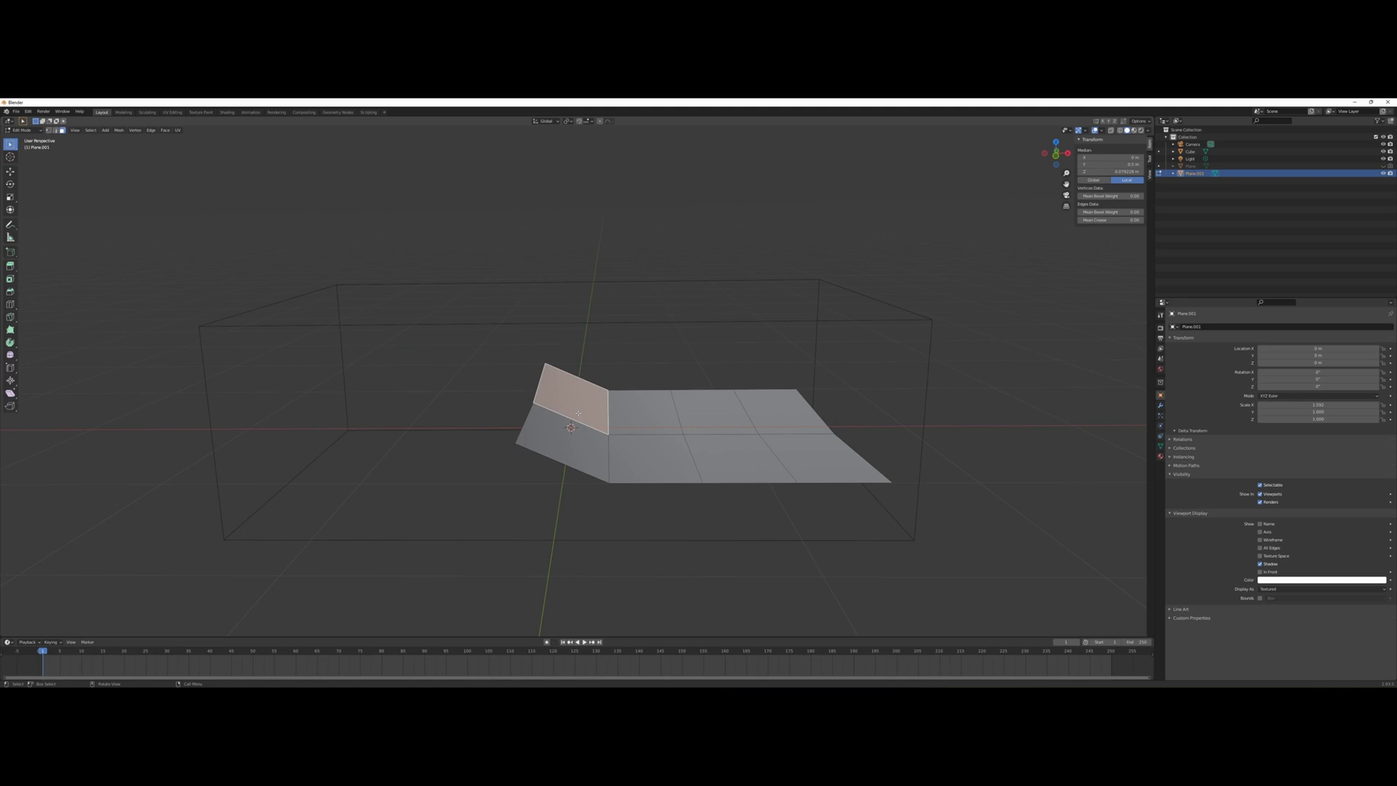
pyautogui.press('e')
pyautogui.click(429, 396)
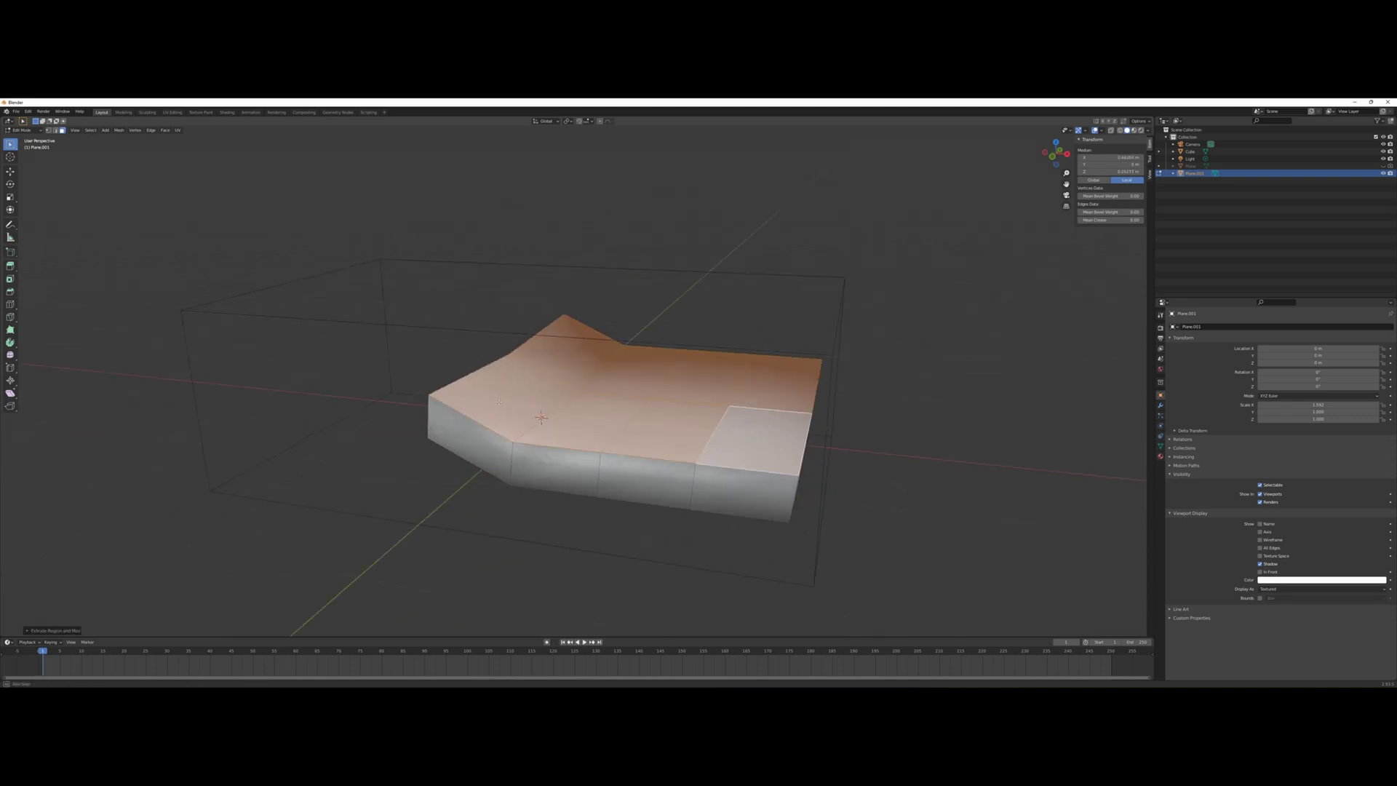
pyautogui.moveTo(430, 396); pyautogui.dragTo(567, 408, button='middle')
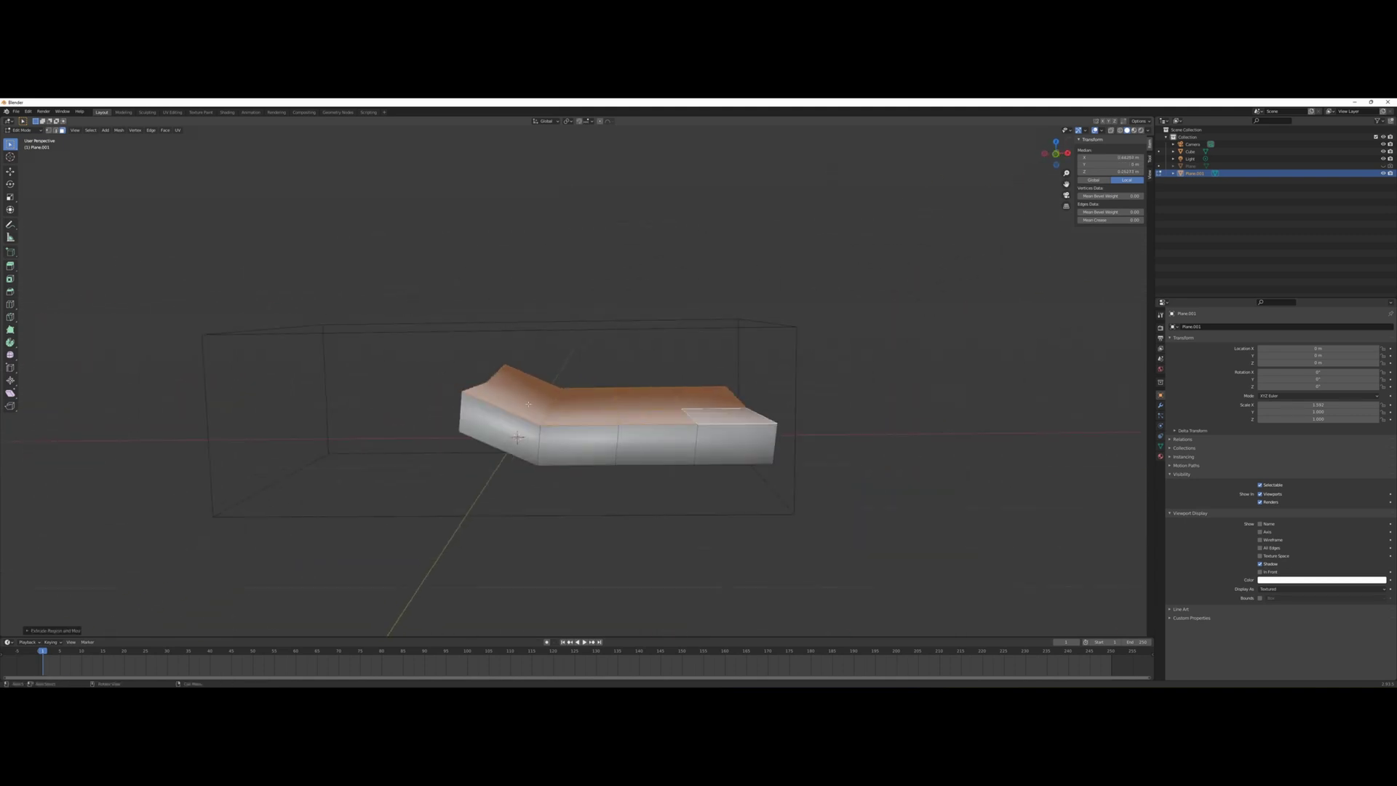
pyautogui.scroll(4, 568, 407)
pyautogui.scroll(-1, 568, 407)
pyautogui.write('sz0')
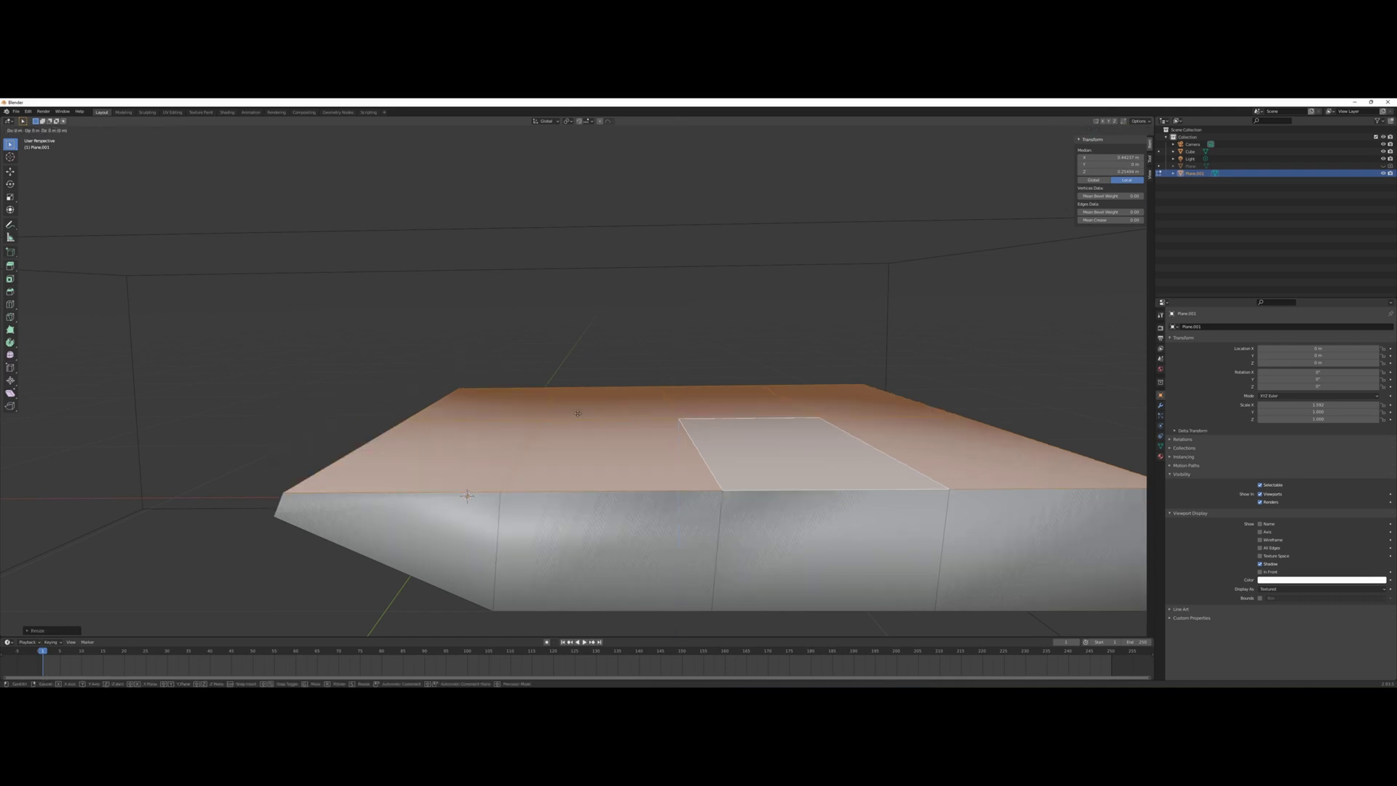
pyautogui.write('z')
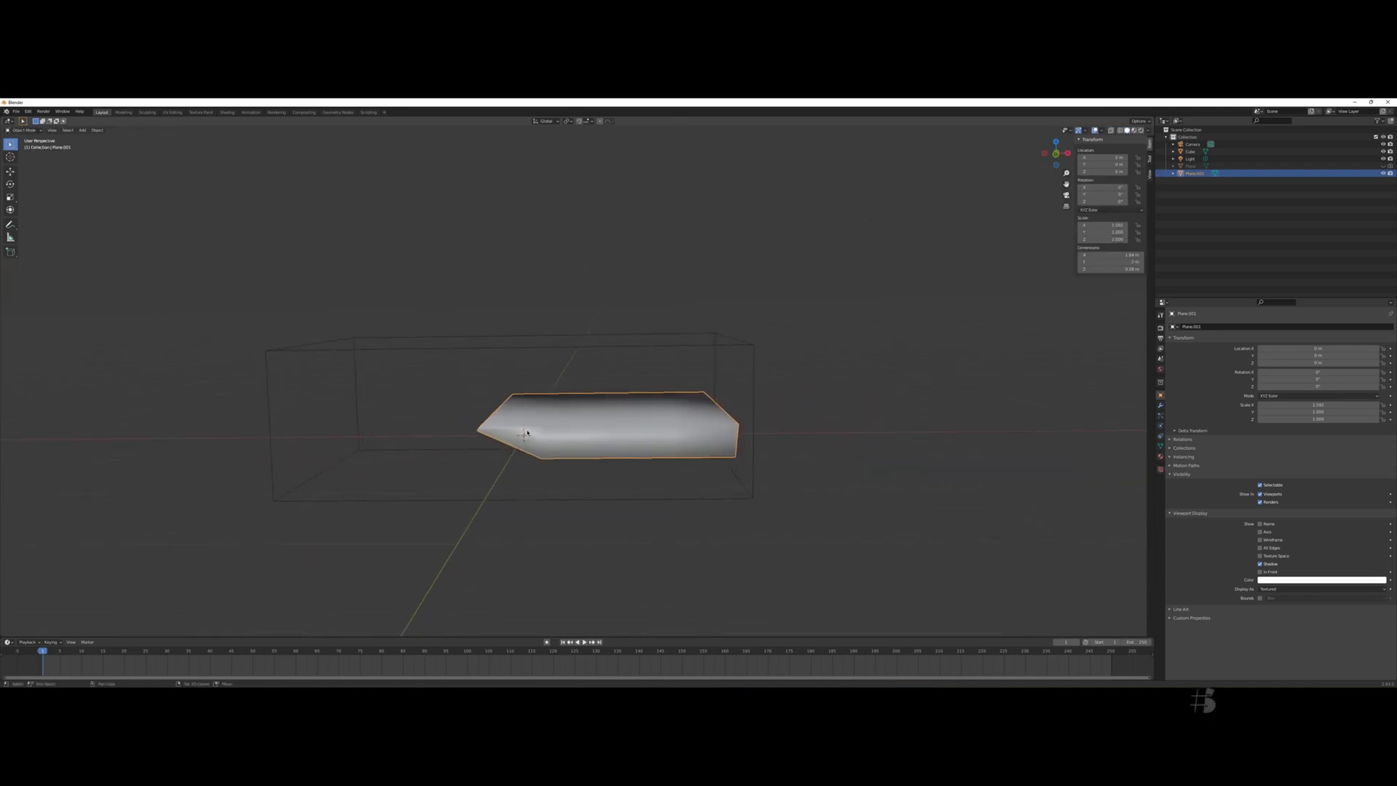
# - Display the Emitter as a wireframe and give it Fluid physics as a Flow
pyautogui.click(1281, 589)
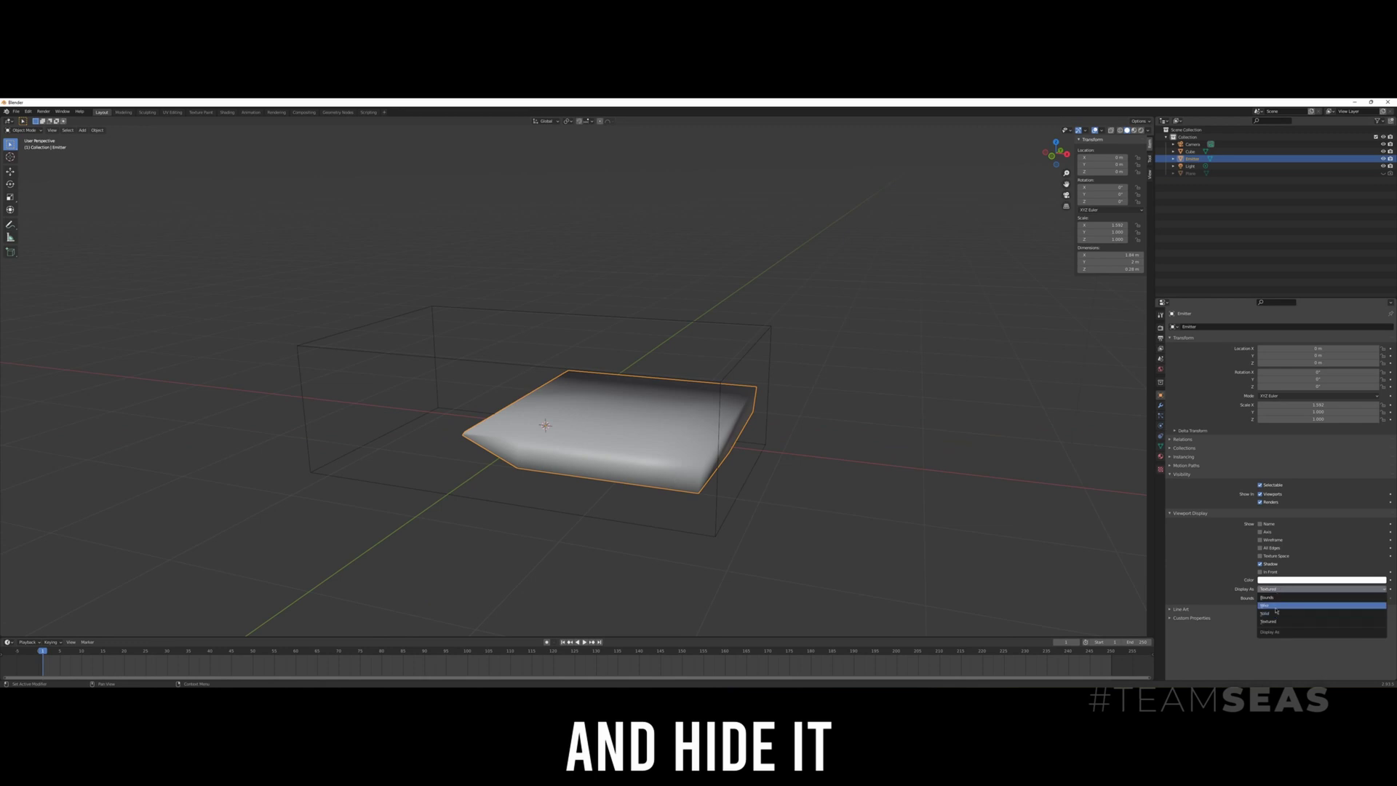
pyautogui.click(1276, 607)
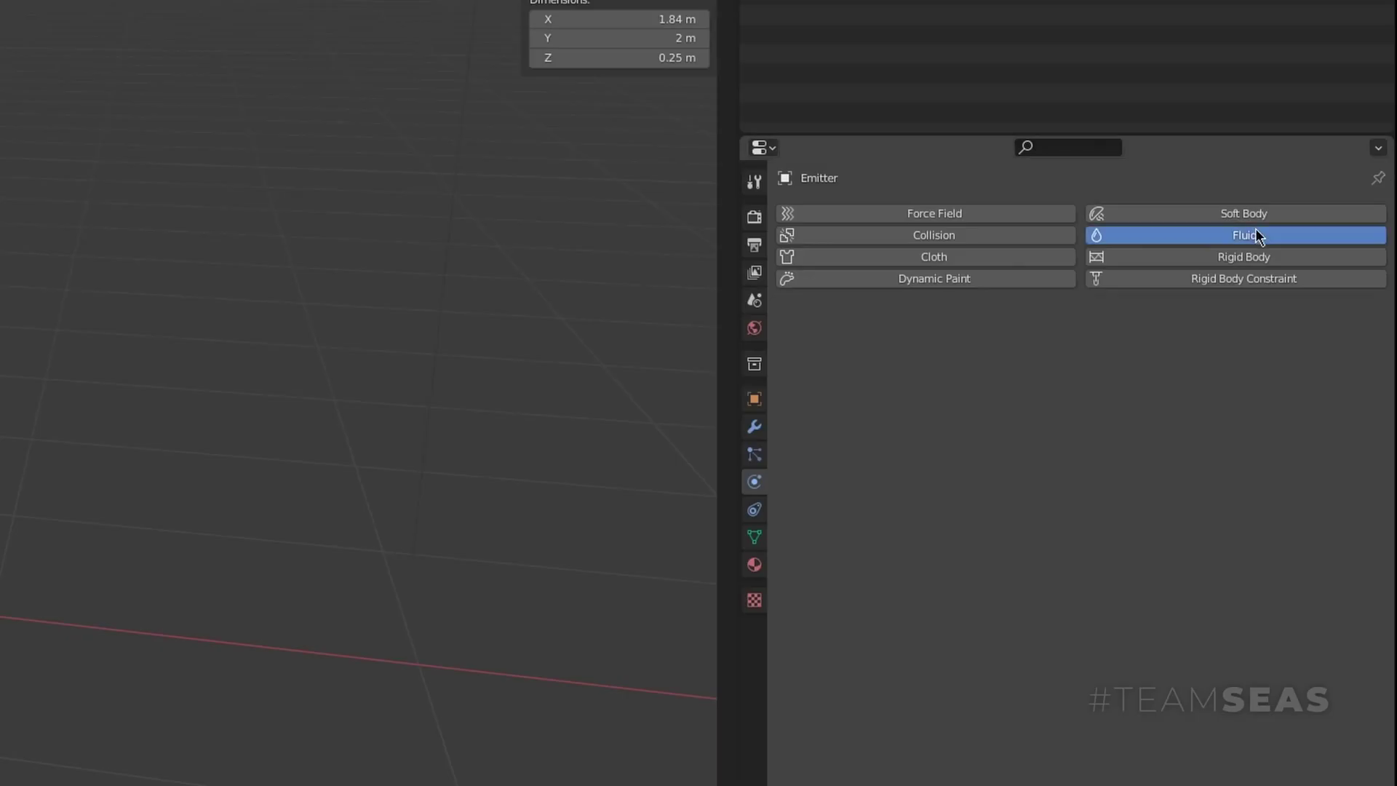
pyautogui.click(1345, 334)
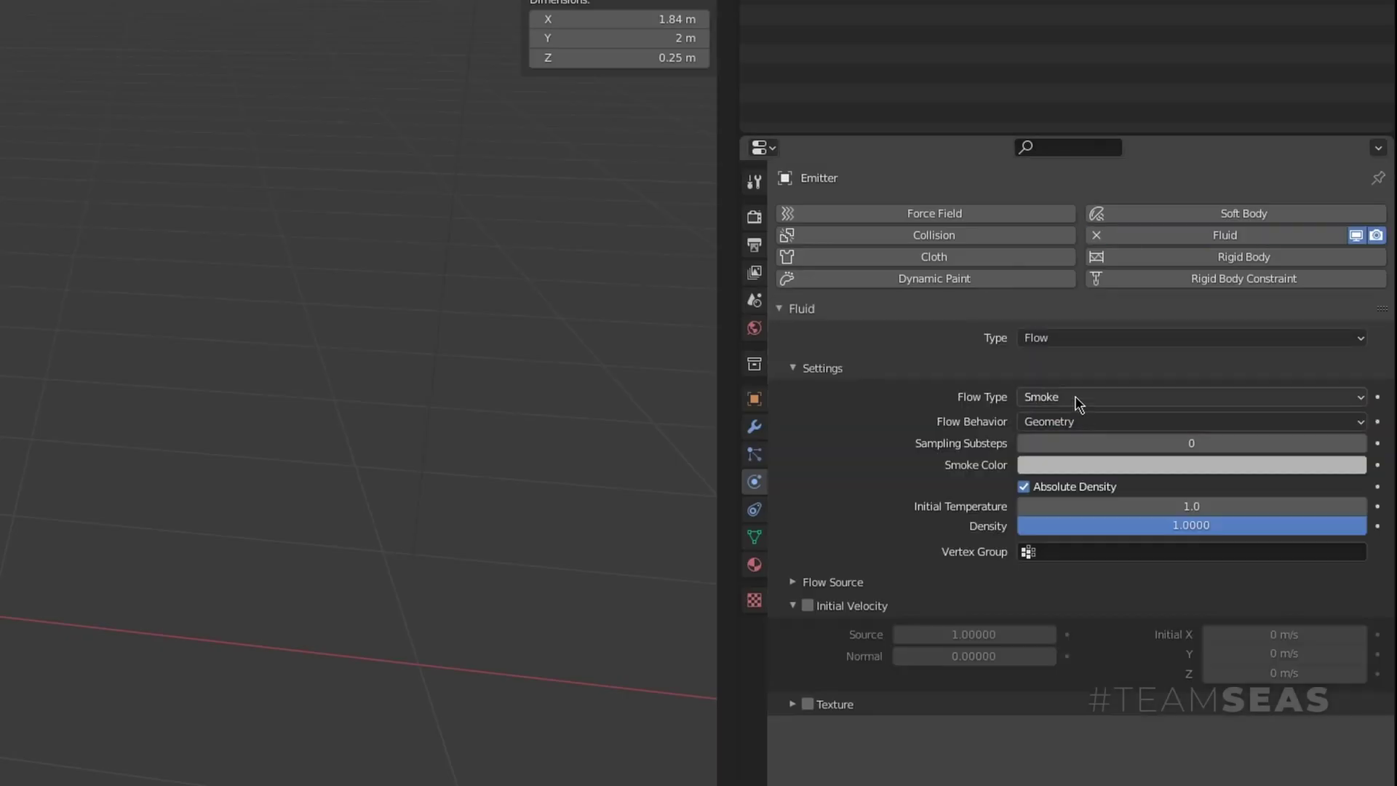
pyautogui.click(1279, 395)
pyautogui.click(1273, 427)
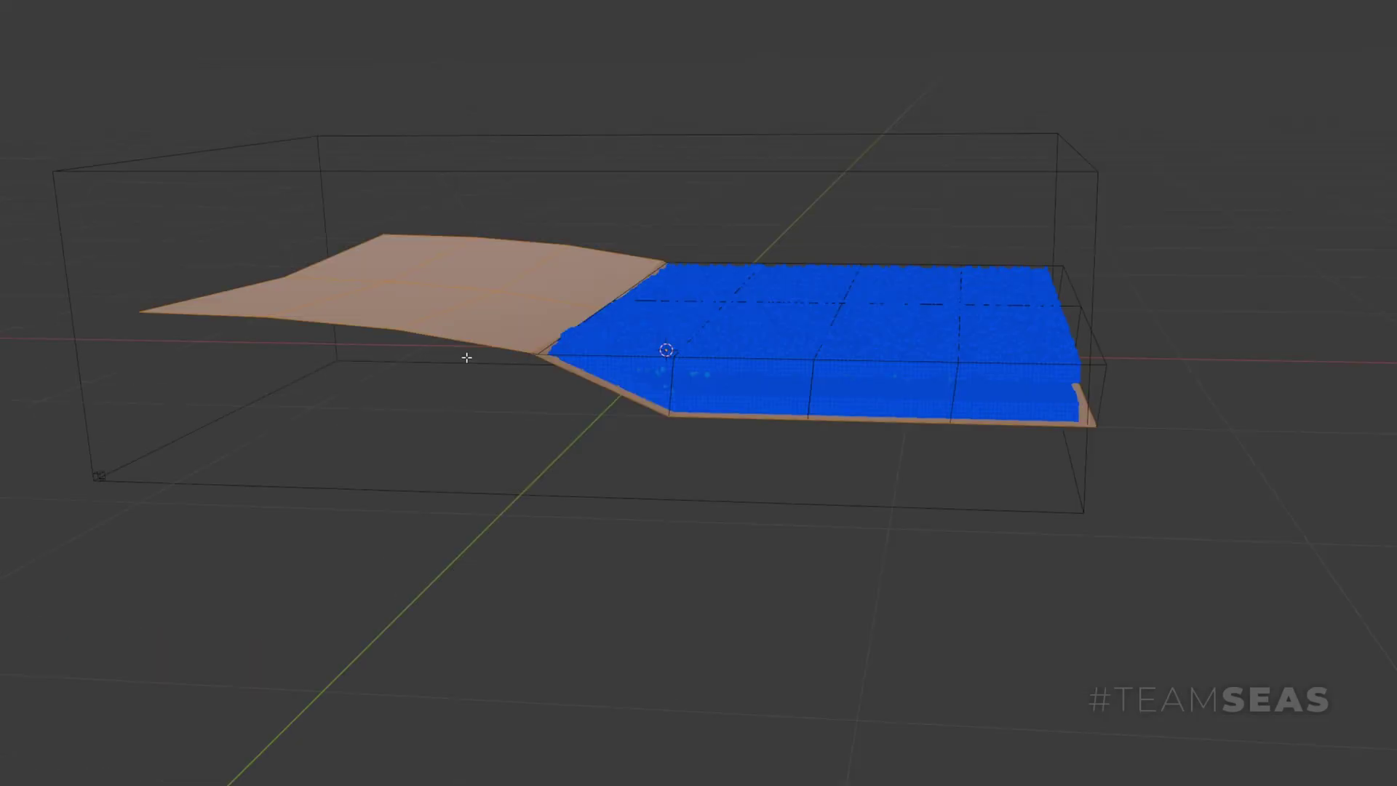
# - Extrude the ground surface downward into a block
pyautogui.press('e')
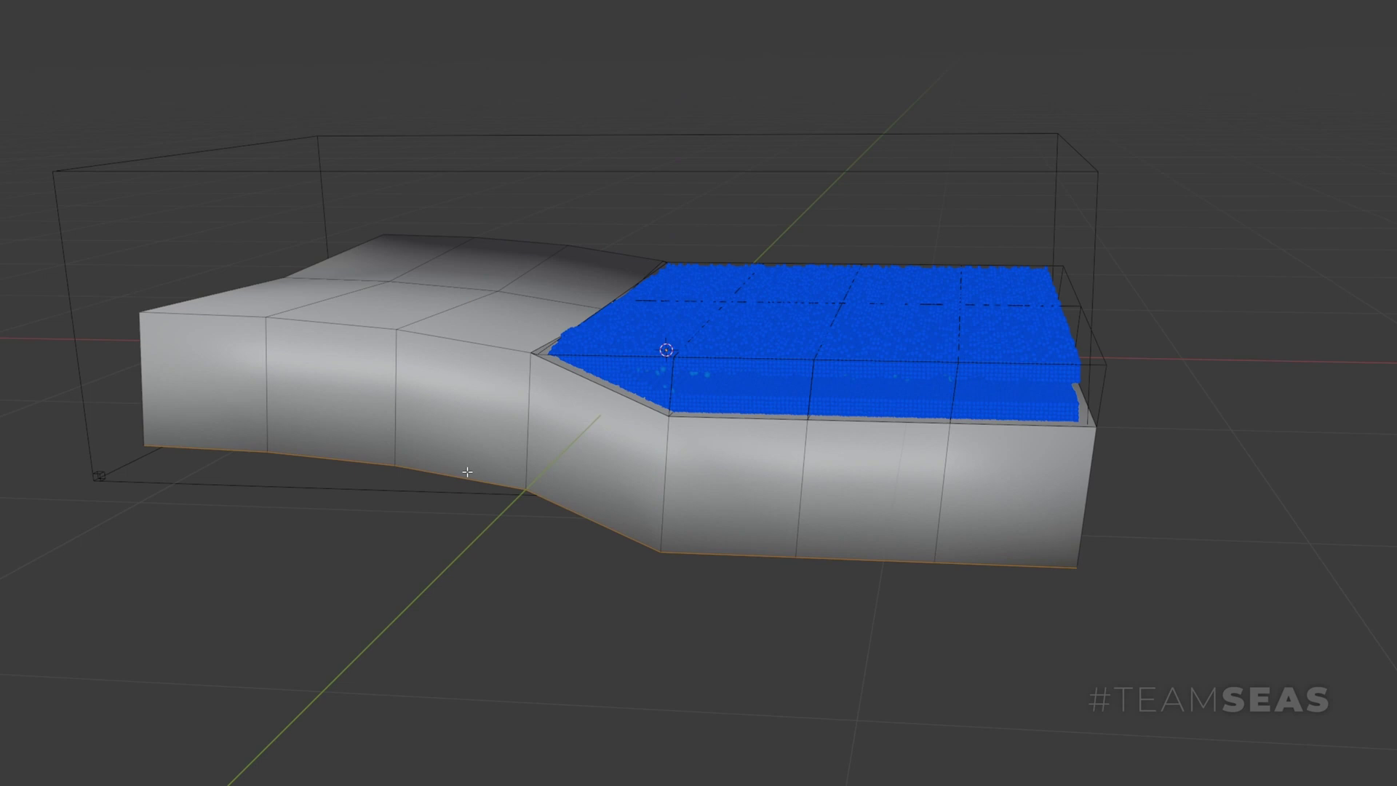
pyautogui.click(760, 489)
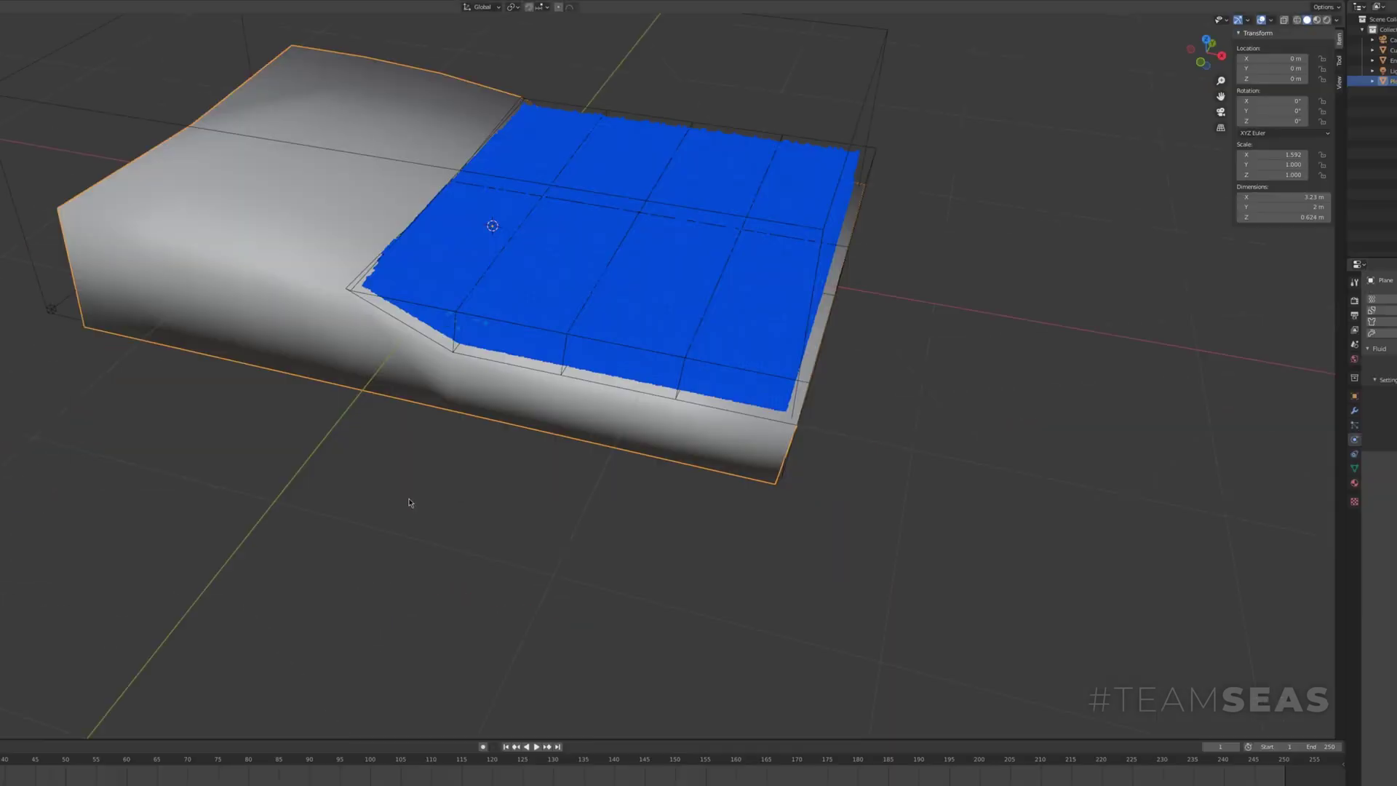
pyautogui.moveTo(873, 509); pyautogui.dragTo(967, 305, button='middle')
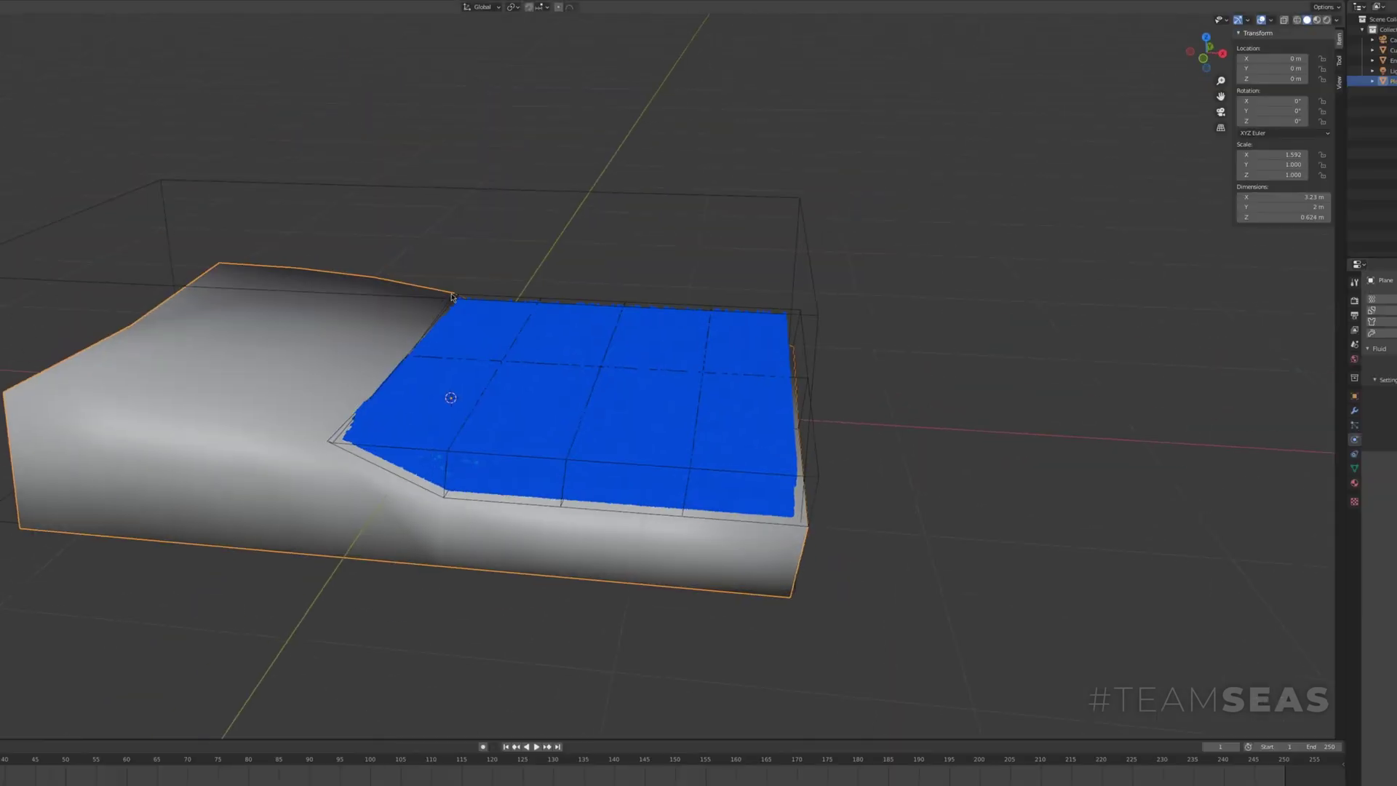
# - Add a cube and scale it into a thin, flat slab
pyautogui.hotkey('shift', 'a')
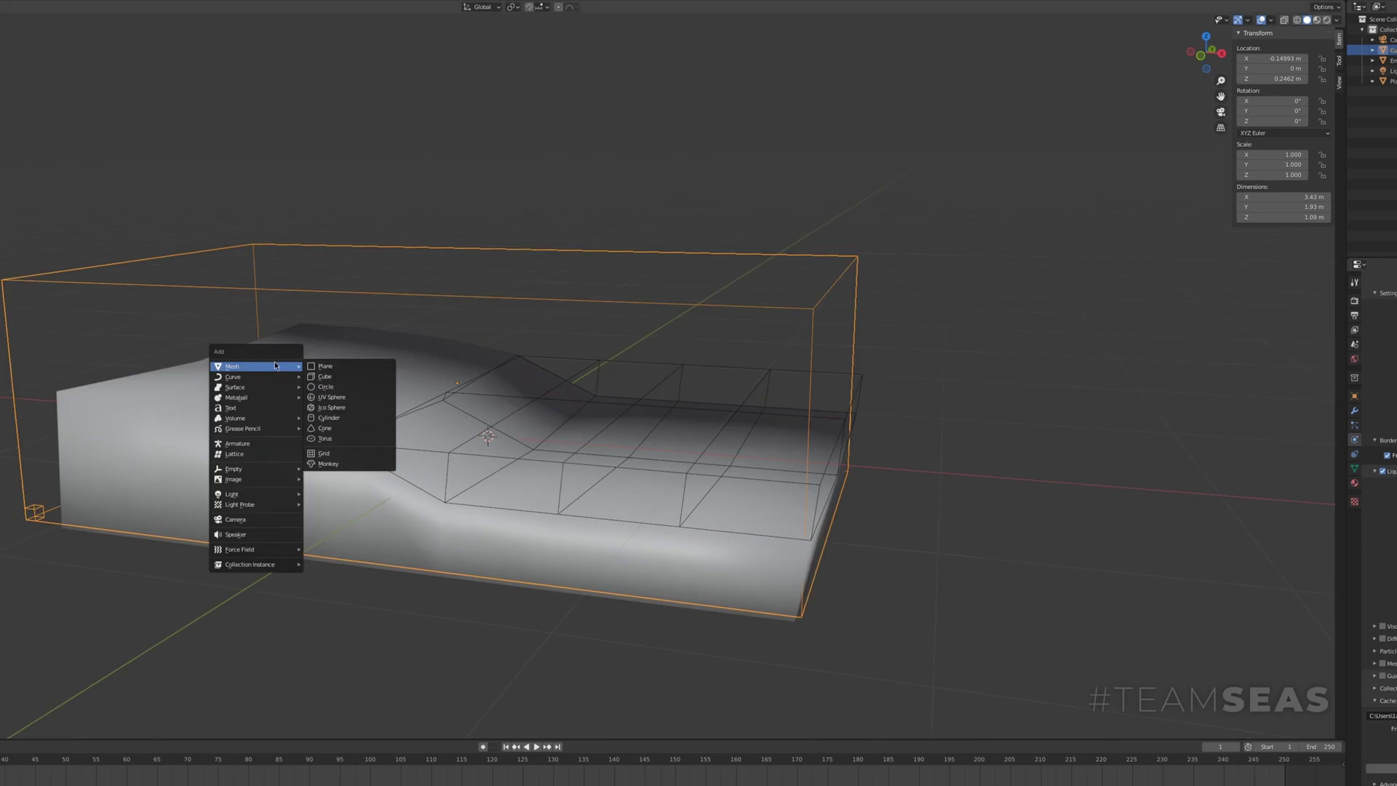
pyautogui.click(331, 373)
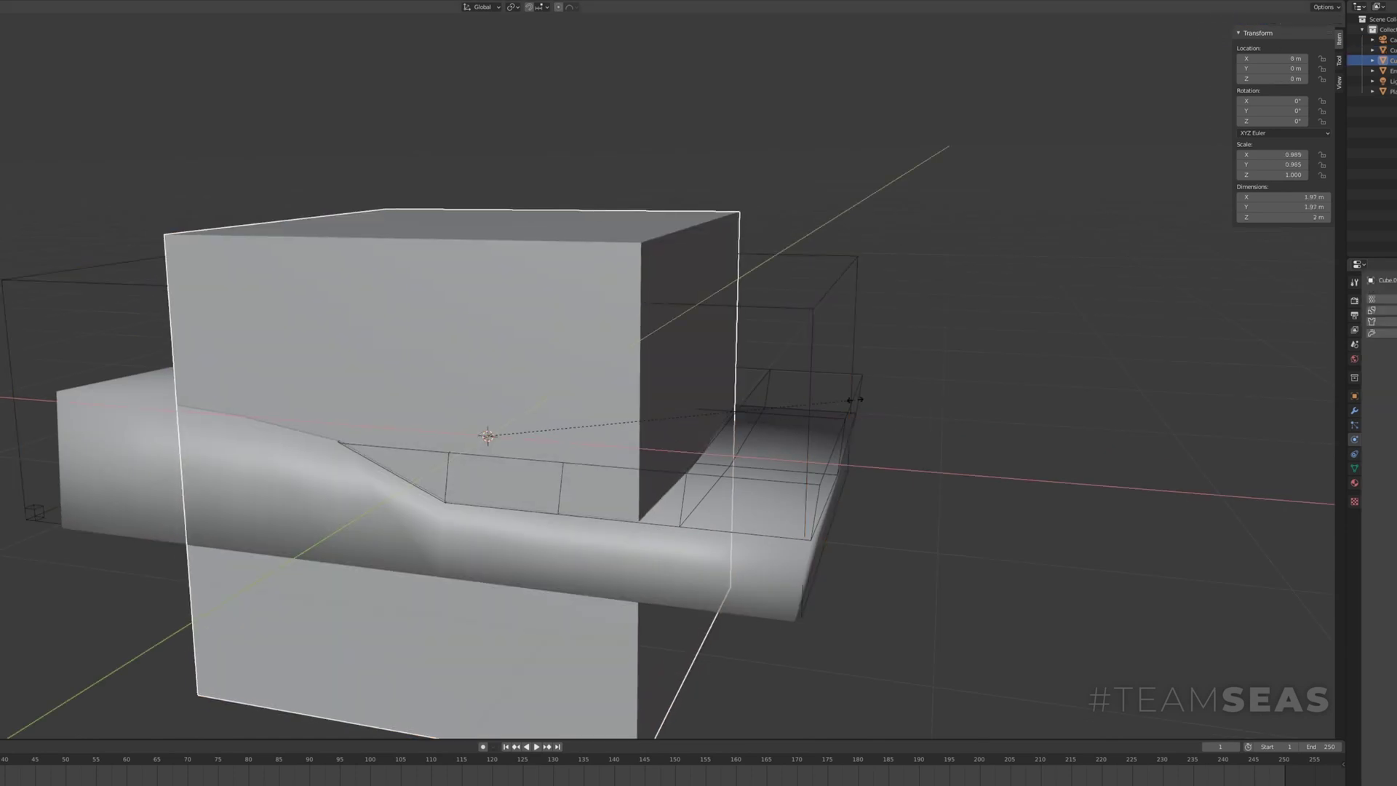
pyautogui.press('s')
pyautogui.hotkey('shift', 'y')
pyautogui.press('z')
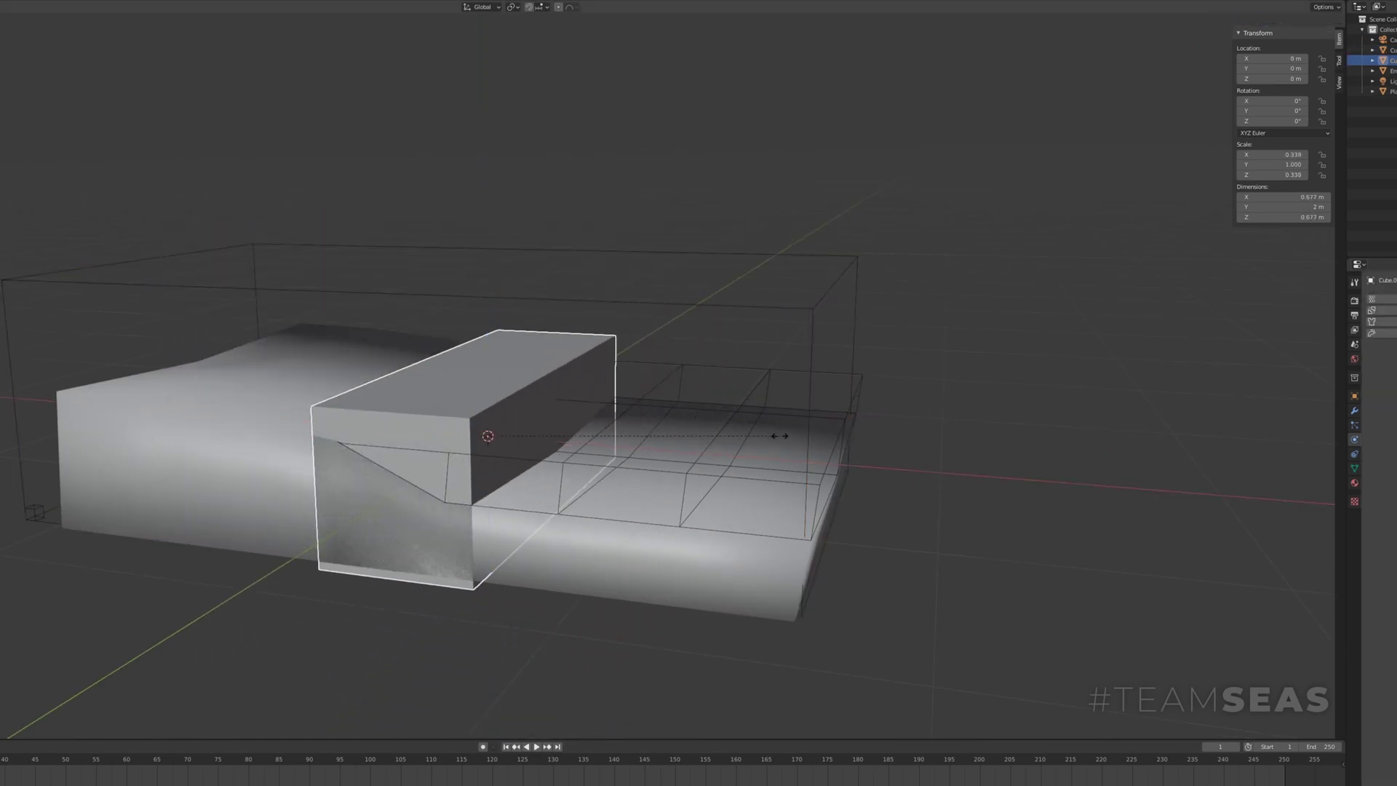
pyautogui.press('Return')
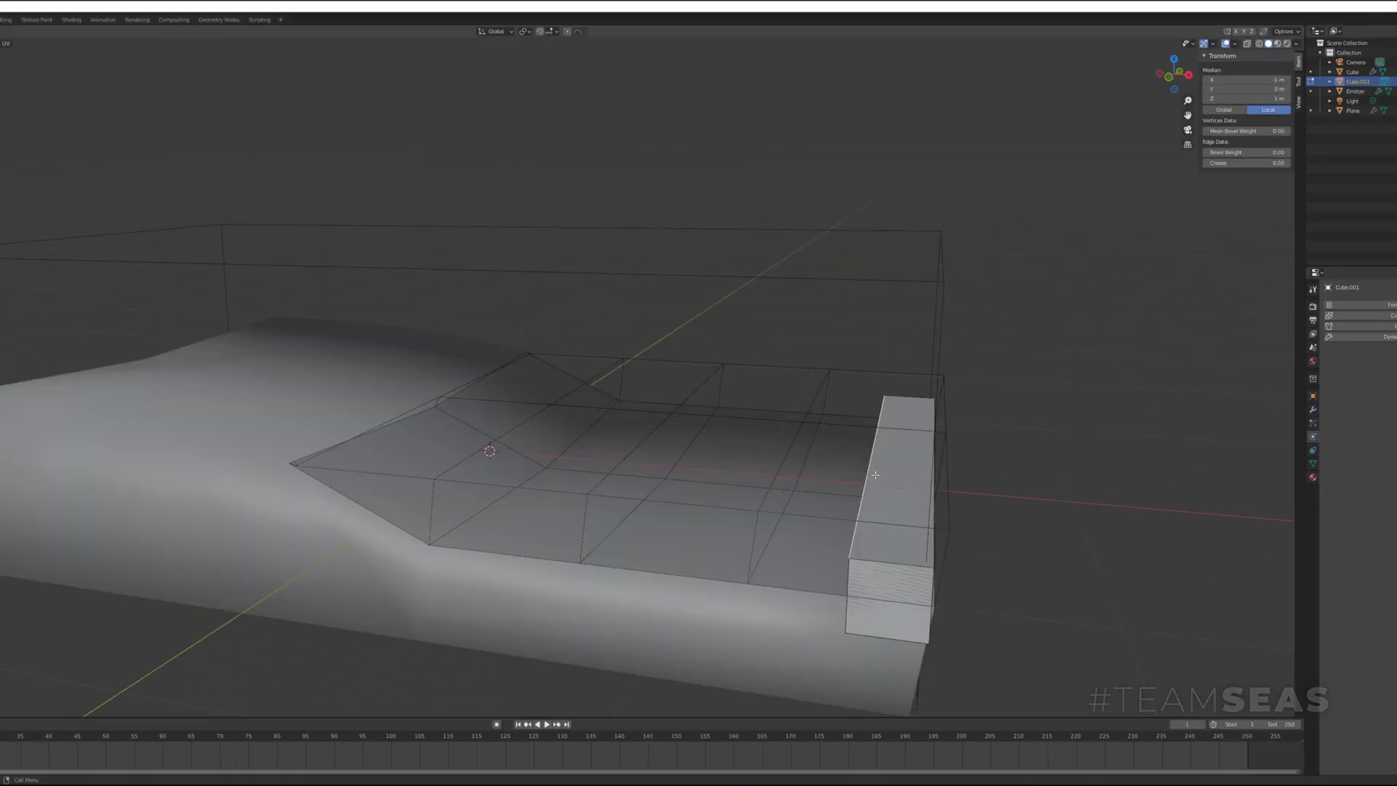
# - Bevel the slab's selected edge and apply its scale
pyautogui.hotkey('ctrl', 'b')
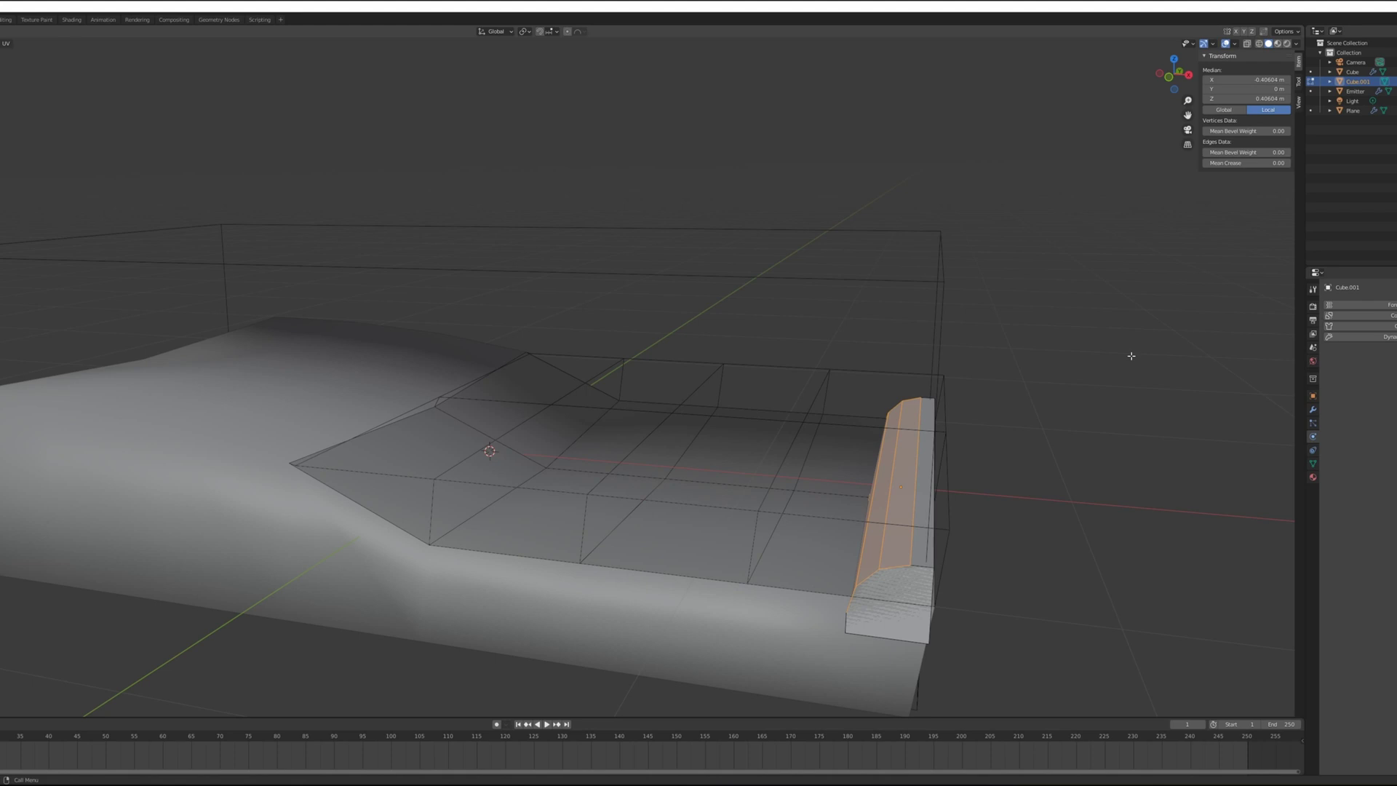
pyautogui.press('Tab')
pyautogui.hotkey('ctrl', 'a')
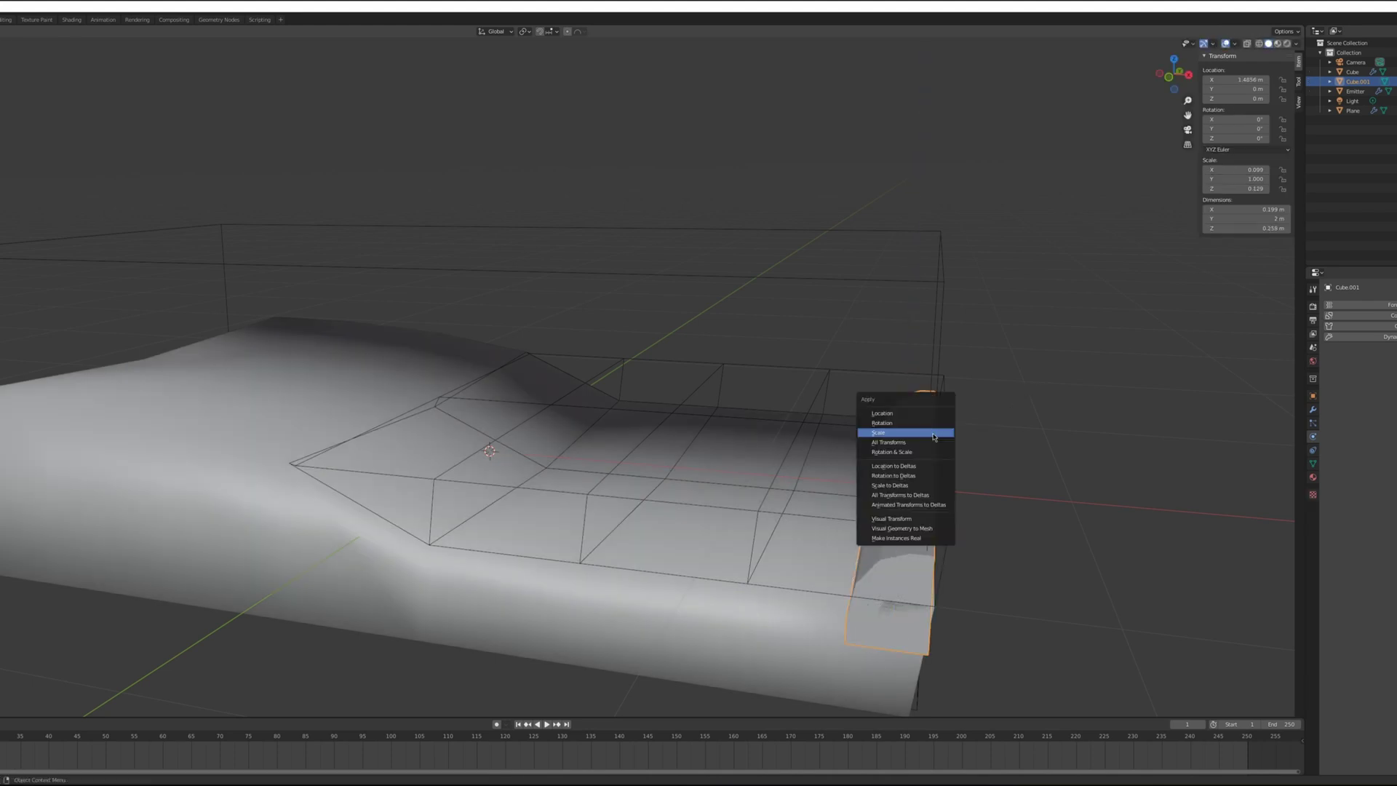
pyautogui.click(934, 433)
pyautogui.scroll(-3, 874, 463)
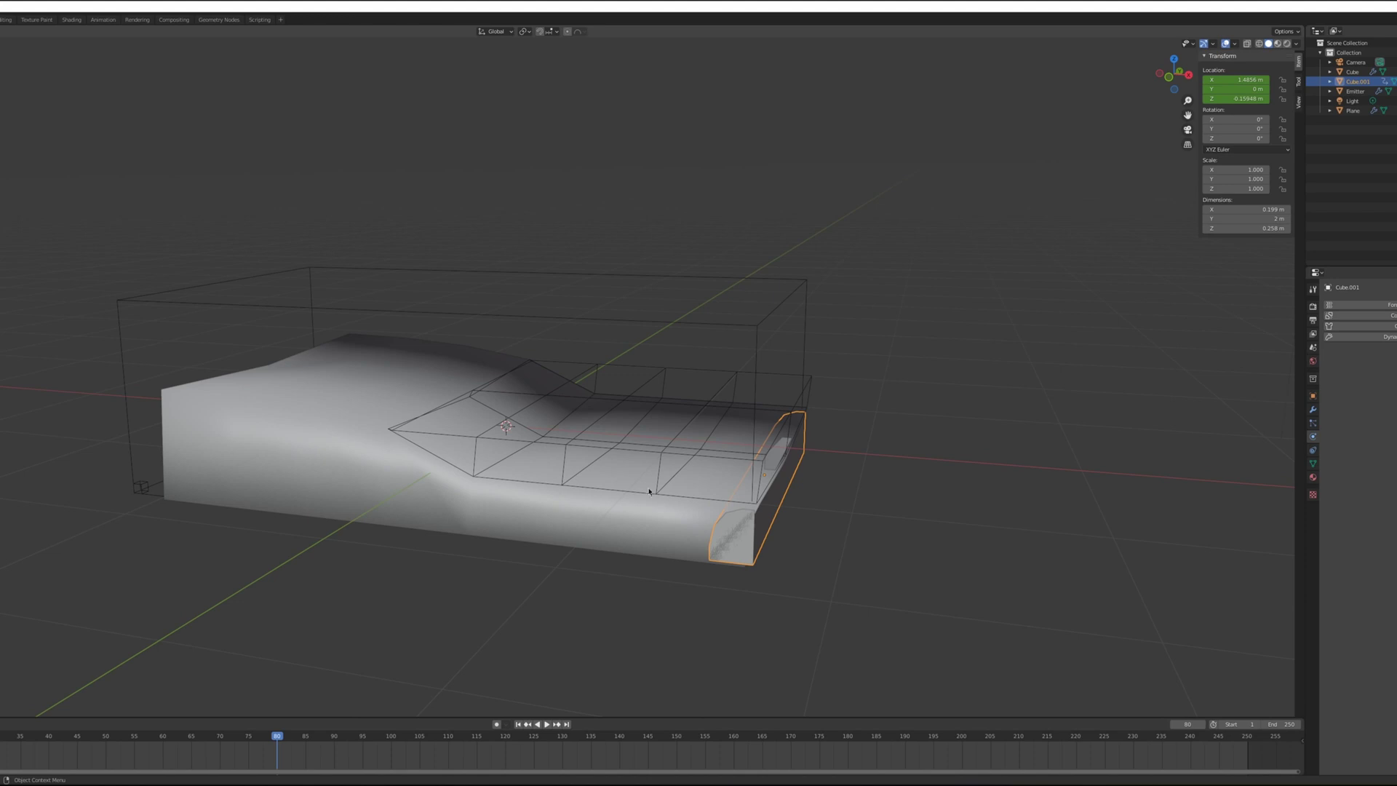
# - Move the pusher vertically and insert a Location keyframe
pyautogui.scroll(2, 649, 491)
pyautogui.press('g')
pyautogui.press('z')
pyautogui.click(757, 454)
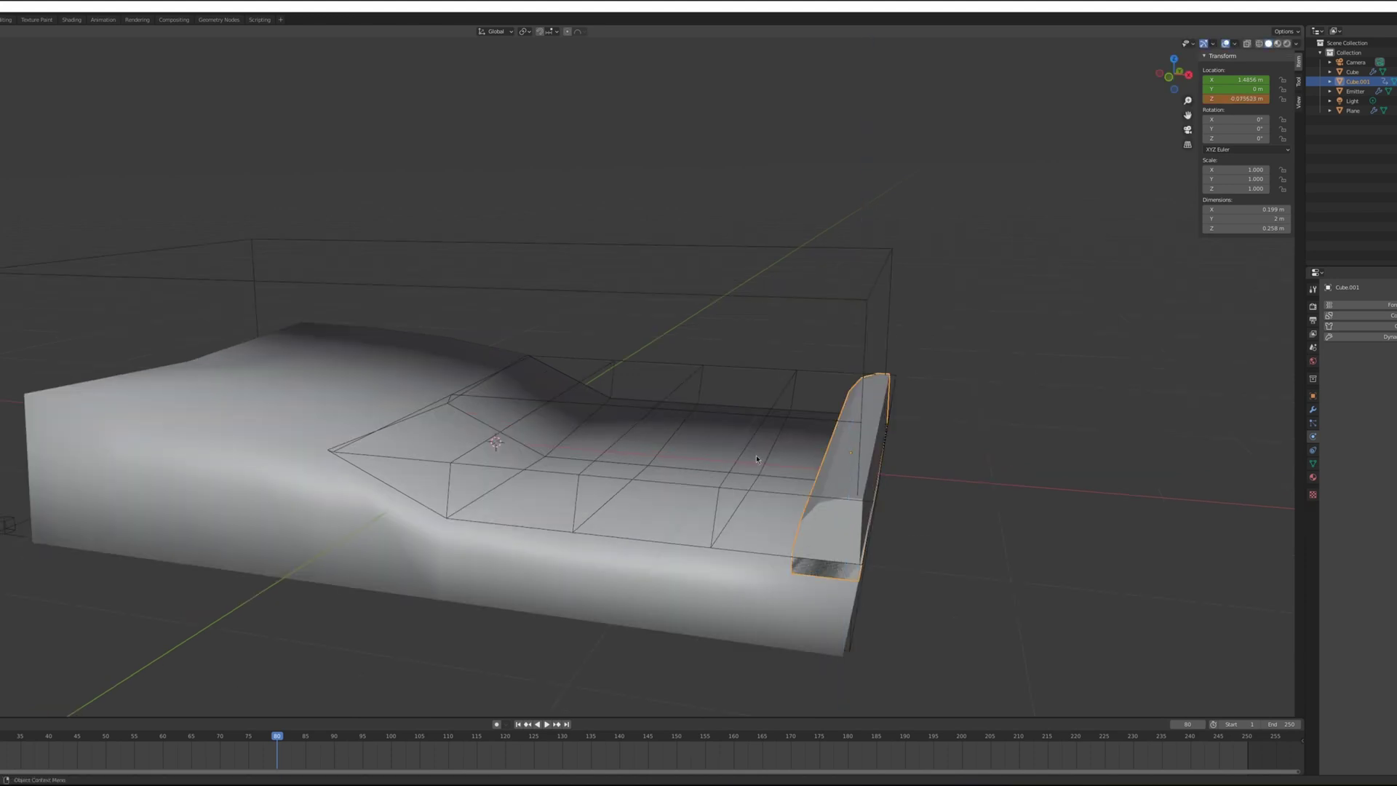
pyautogui.press('i')
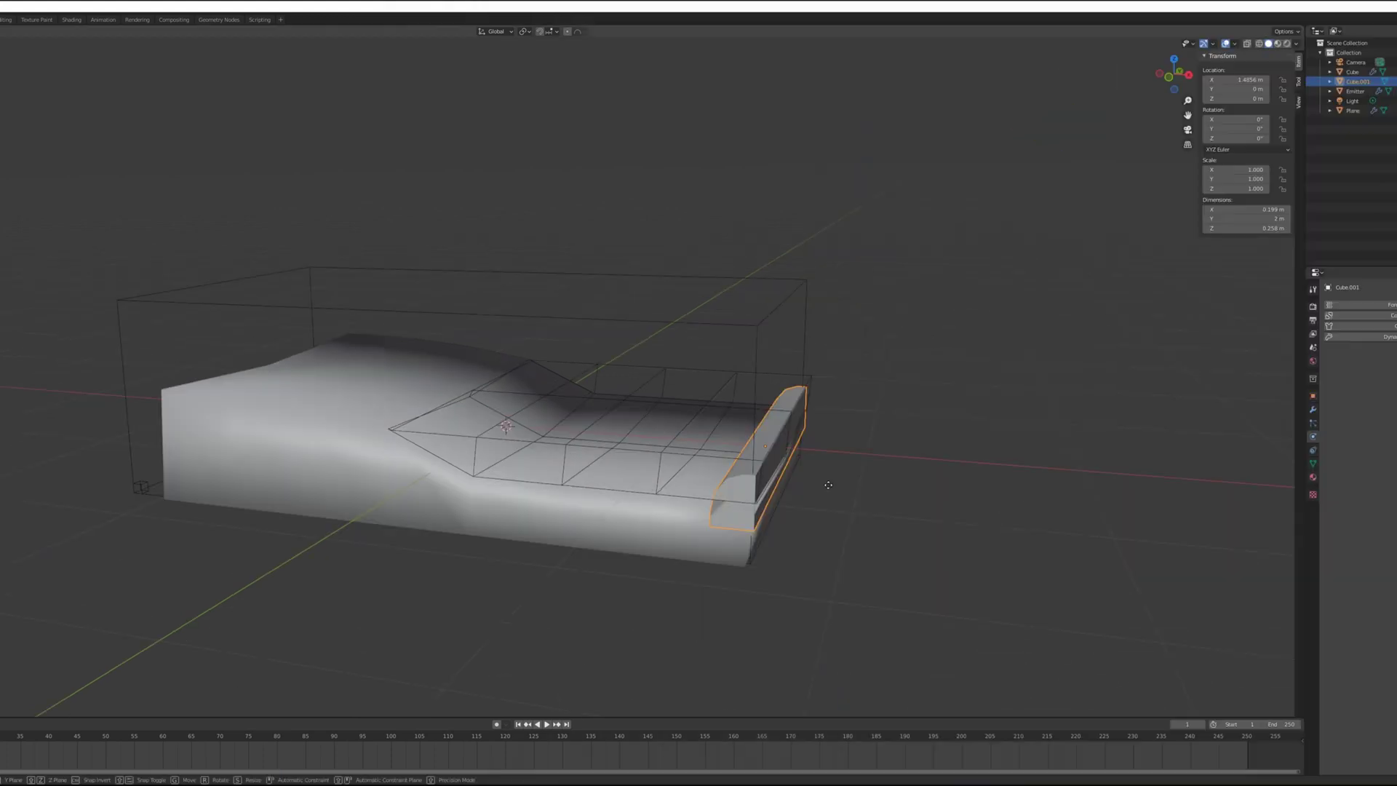
# - Raise the pusher to 0.15948 m and go to frame 160 in the timeline
pyautogui.press('g')
pyautogui.press('z')
pyautogui.click(832, 517)
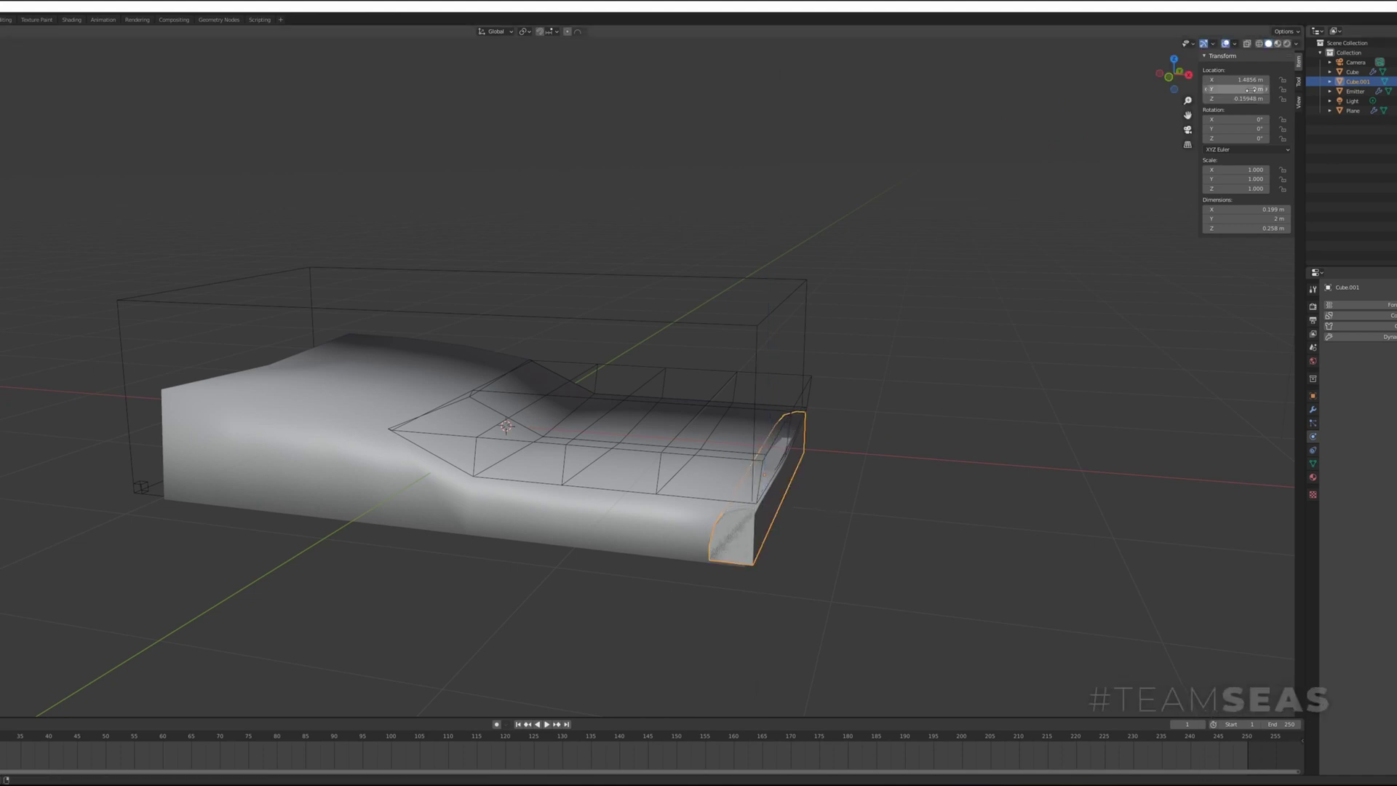
pyautogui.hotkey('ctrl', 'a')
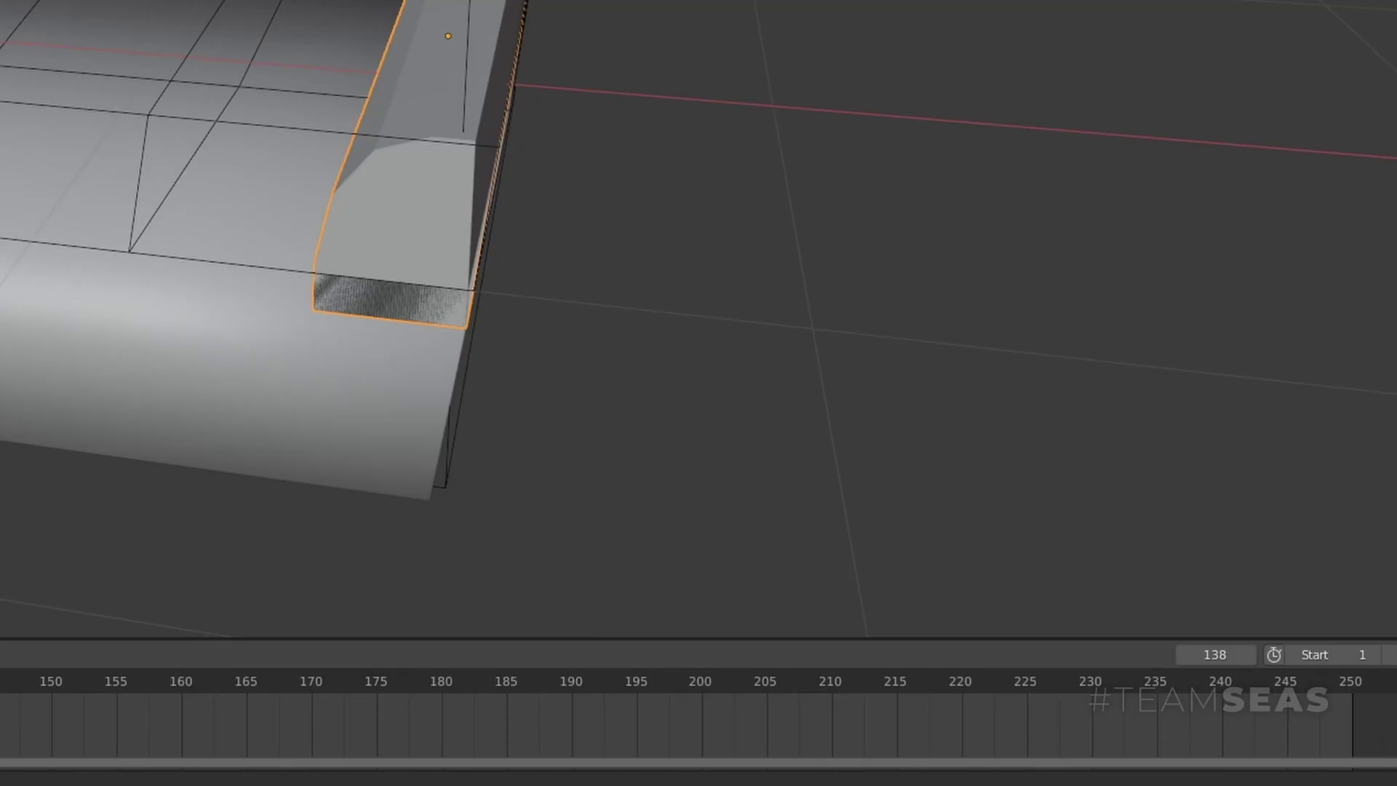
pyautogui.click(181, 686)
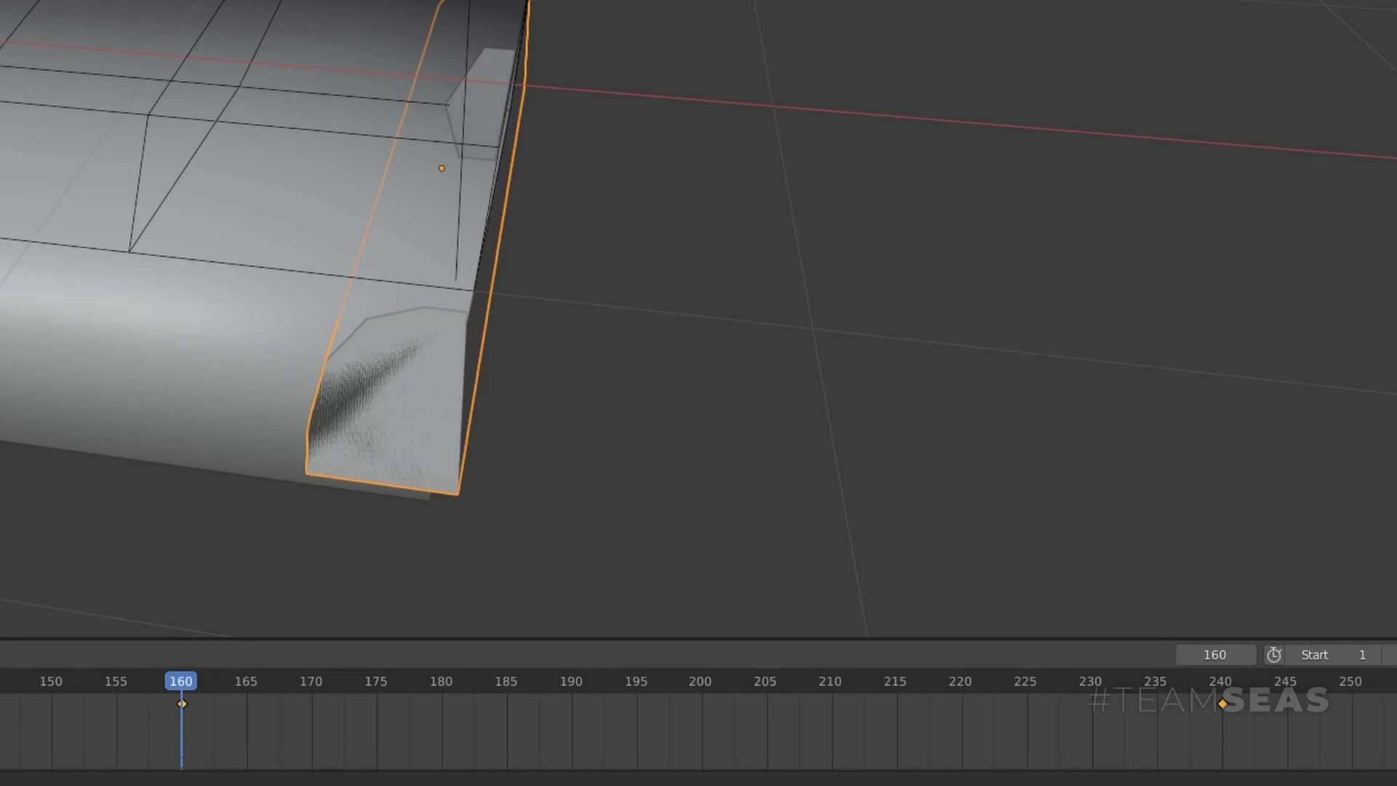
pyautogui.moveTo(31, 766); pyautogui.dragTo(161, 782)
pyautogui.scroll(-3, 699, 720)
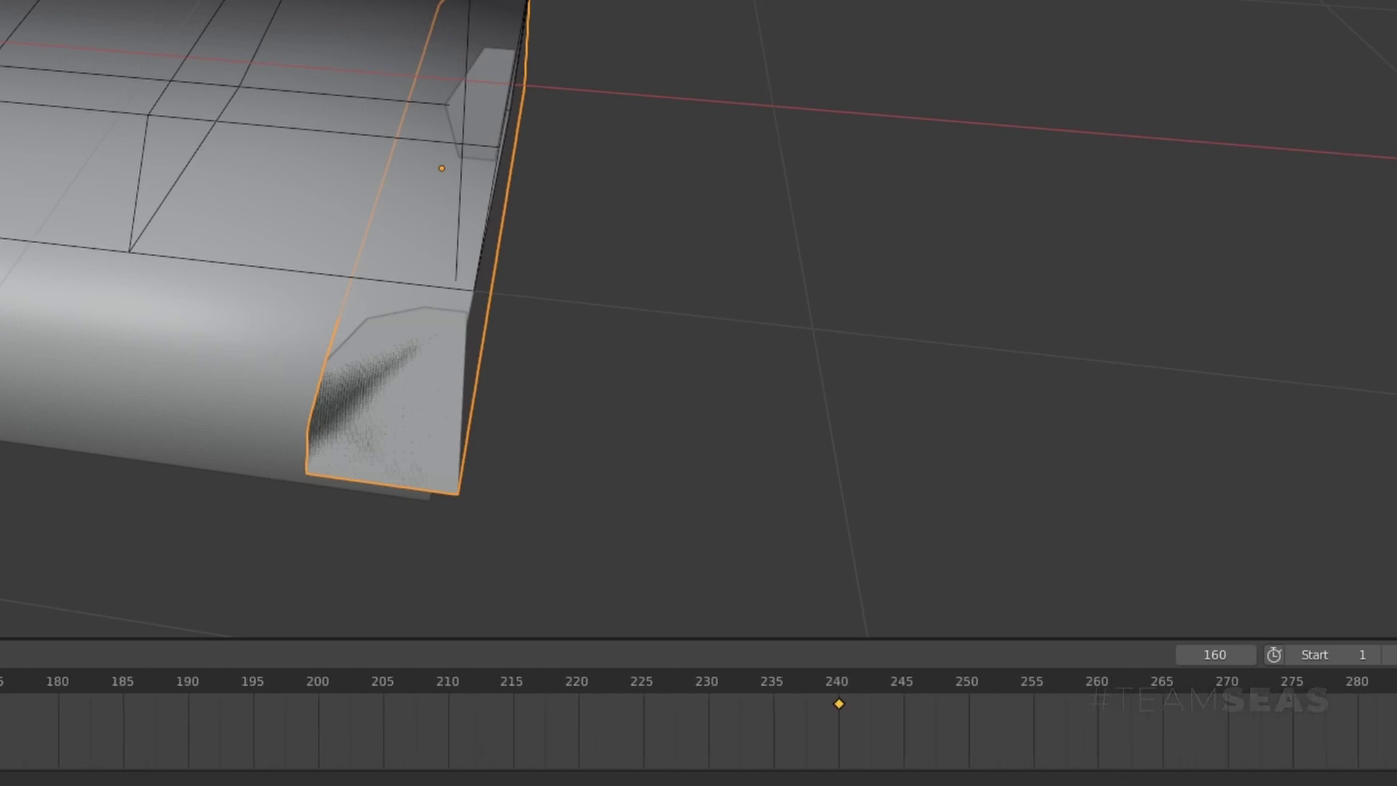
pyautogui.keyDown('ctrl'); pyautogui.scroll(3, 699, 720); pyautogui.keyUp('ctrl')
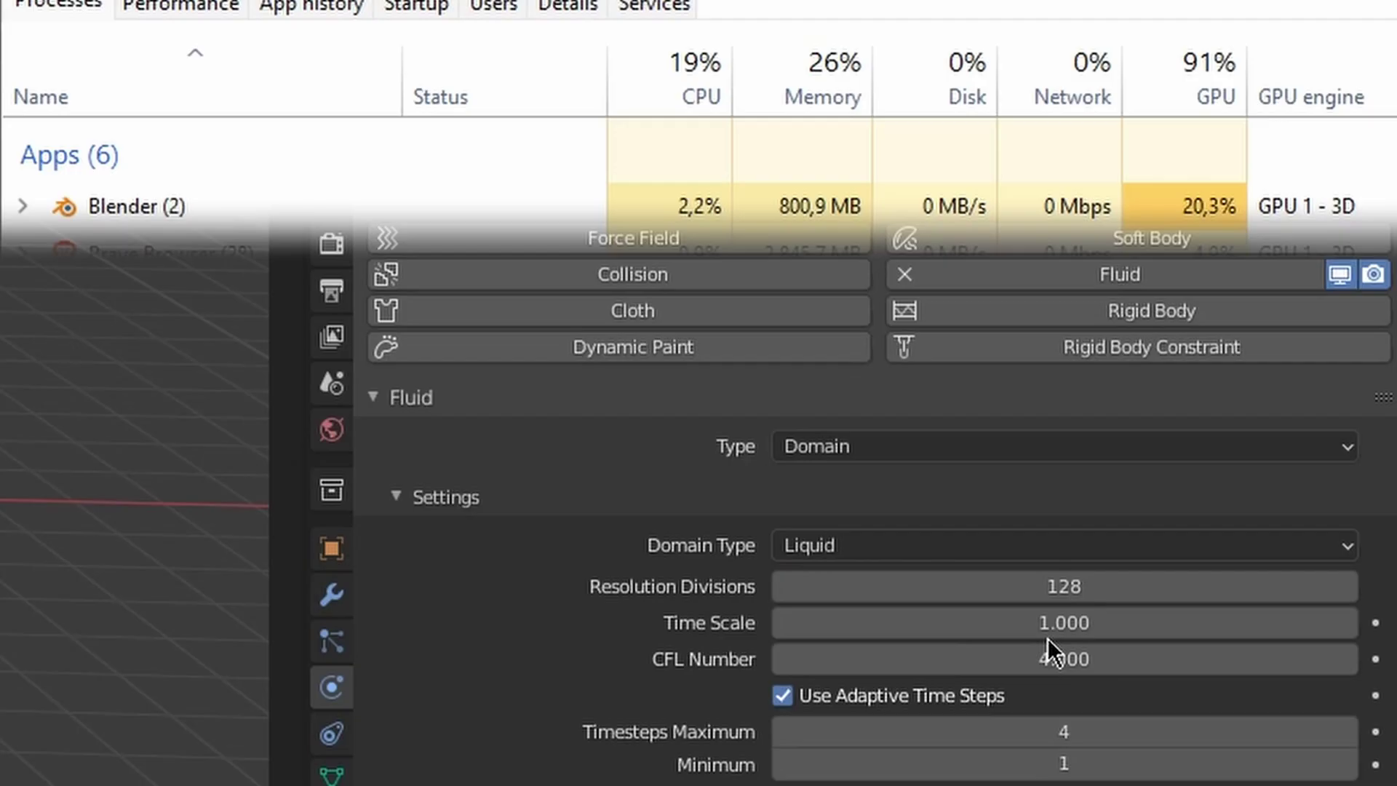
# - Set the domain's Resolution Divisions to 768 (128*6) and enable Spray particles
pyautogui.click(1080, 589)
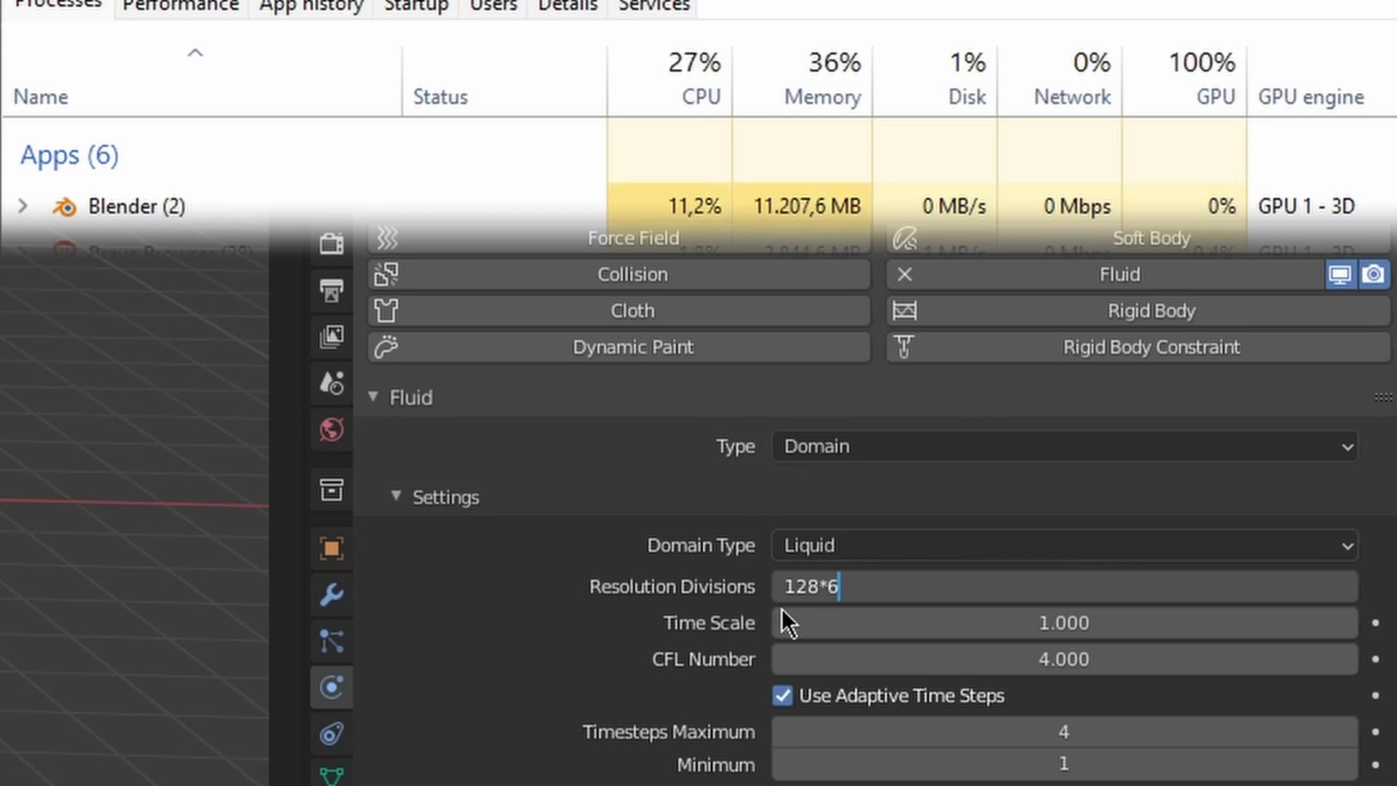
pyautogui.press('Return')
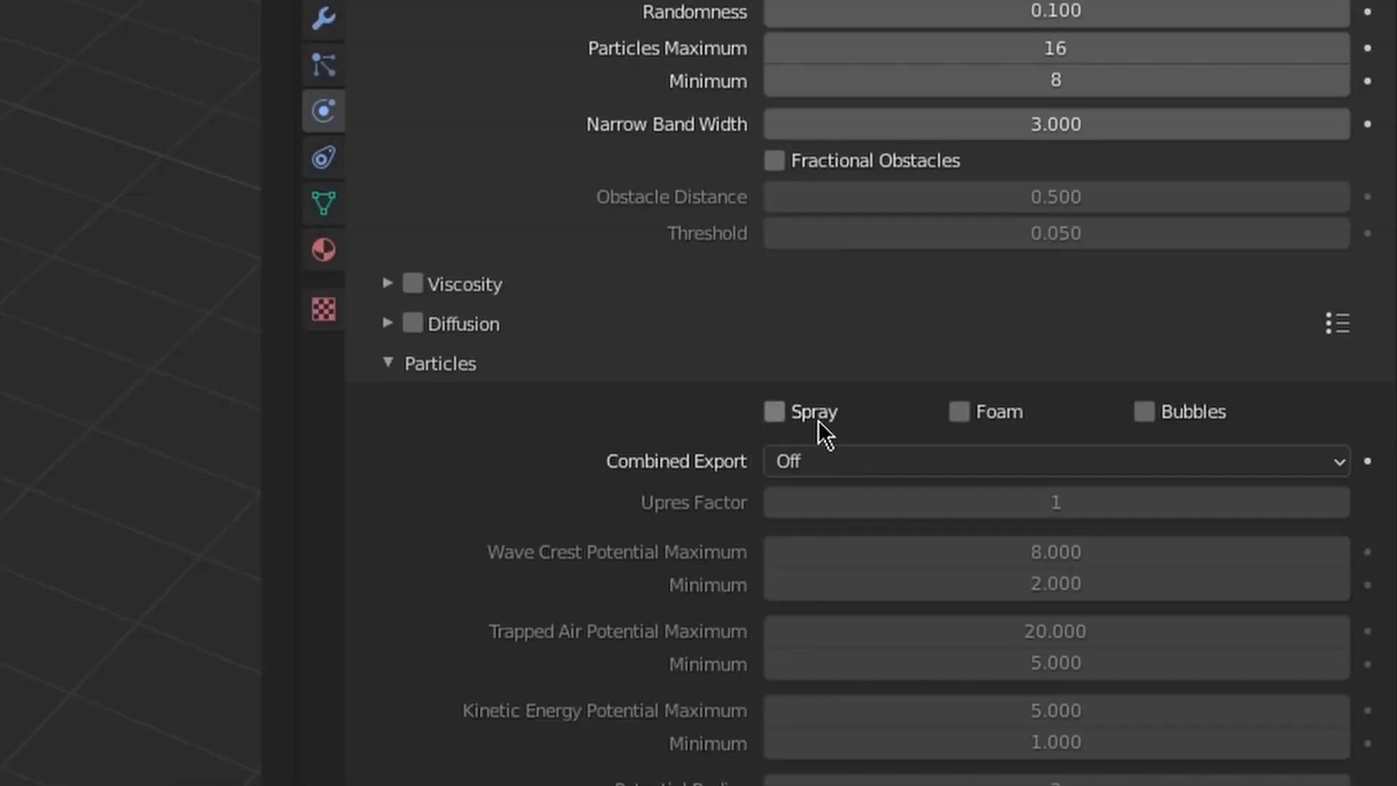
pyautogui.click(867, 421)
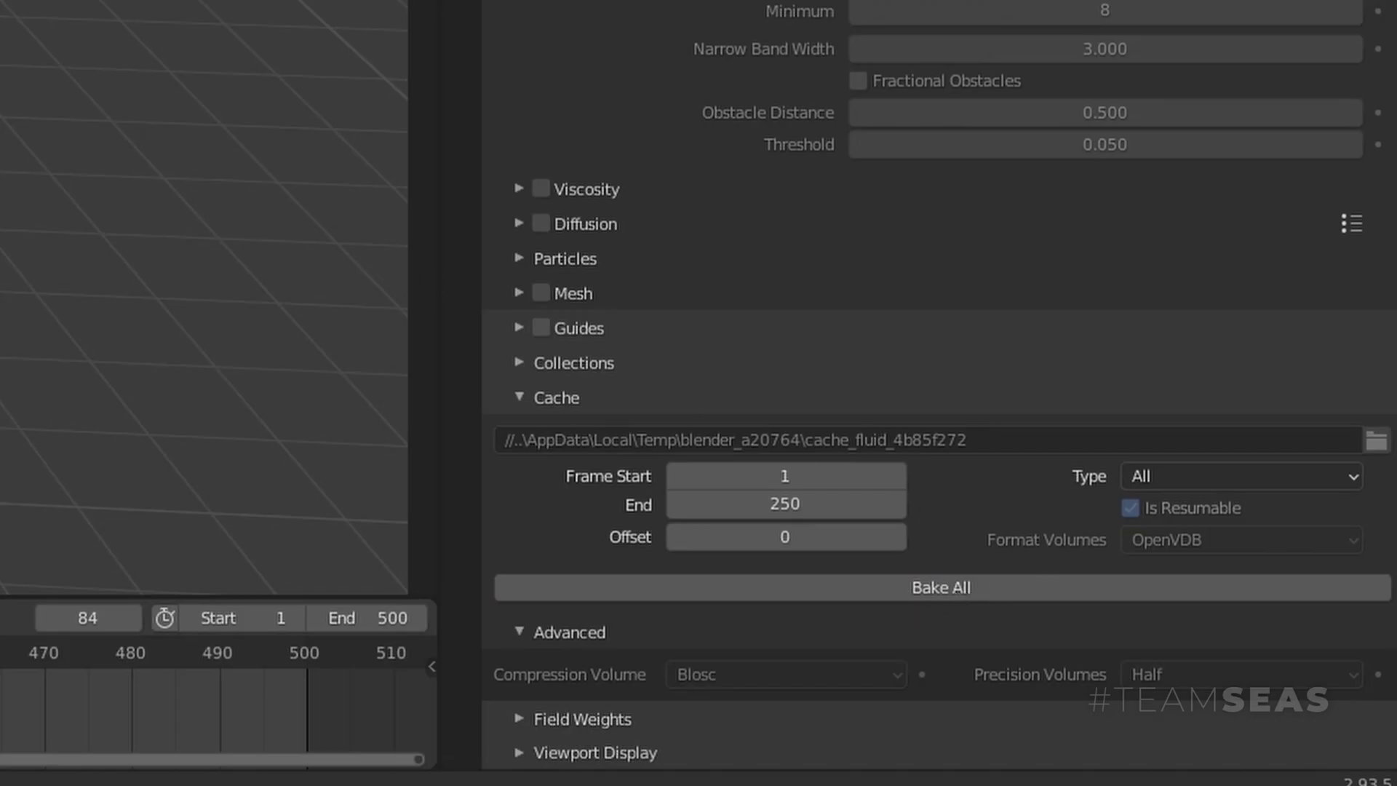
# - Bake All for the liquid simulation, then flip the beach floor's normals through the 'flip' search
pyautogui.click(938, 587)
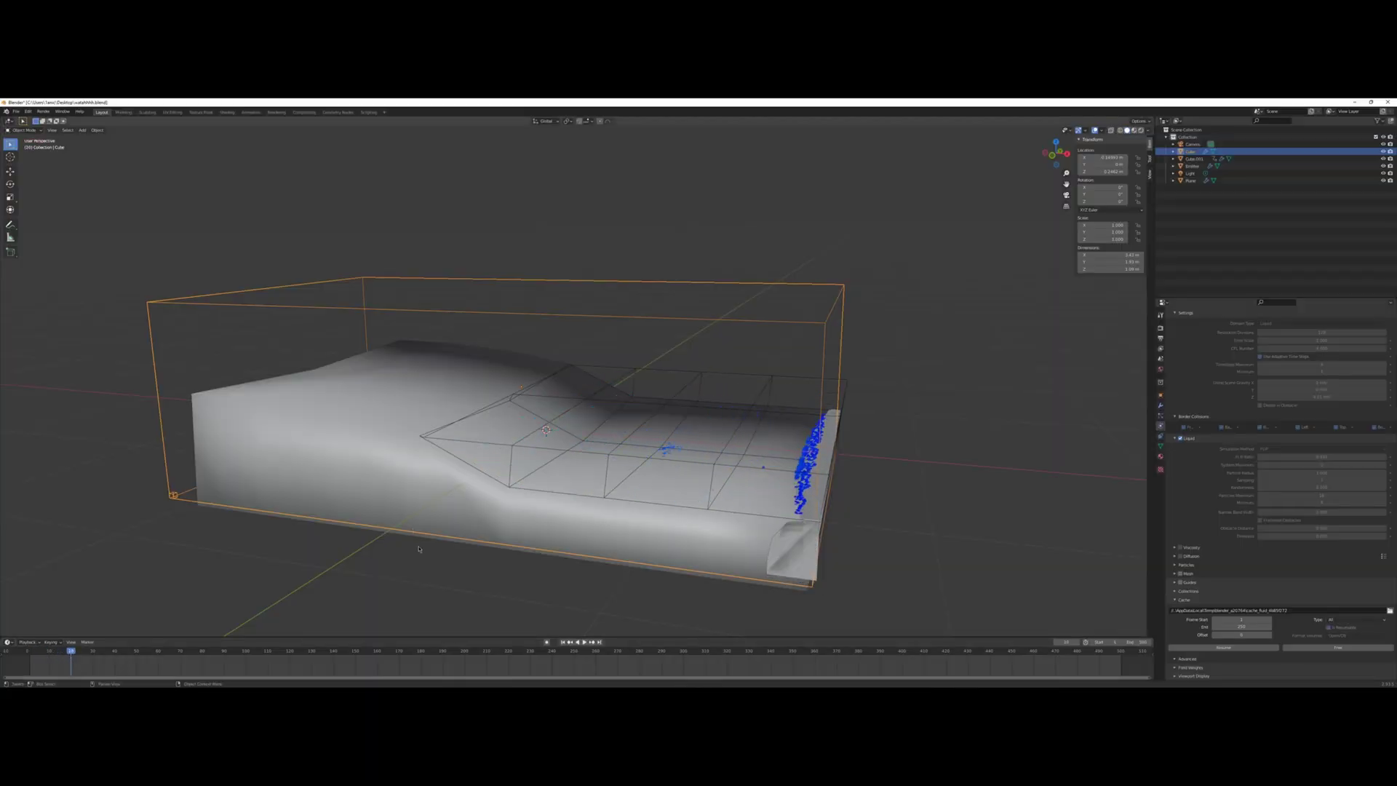
pyautogui.moveTo(412, 530); pyautogui.dragTo(433, 505, button='middle')
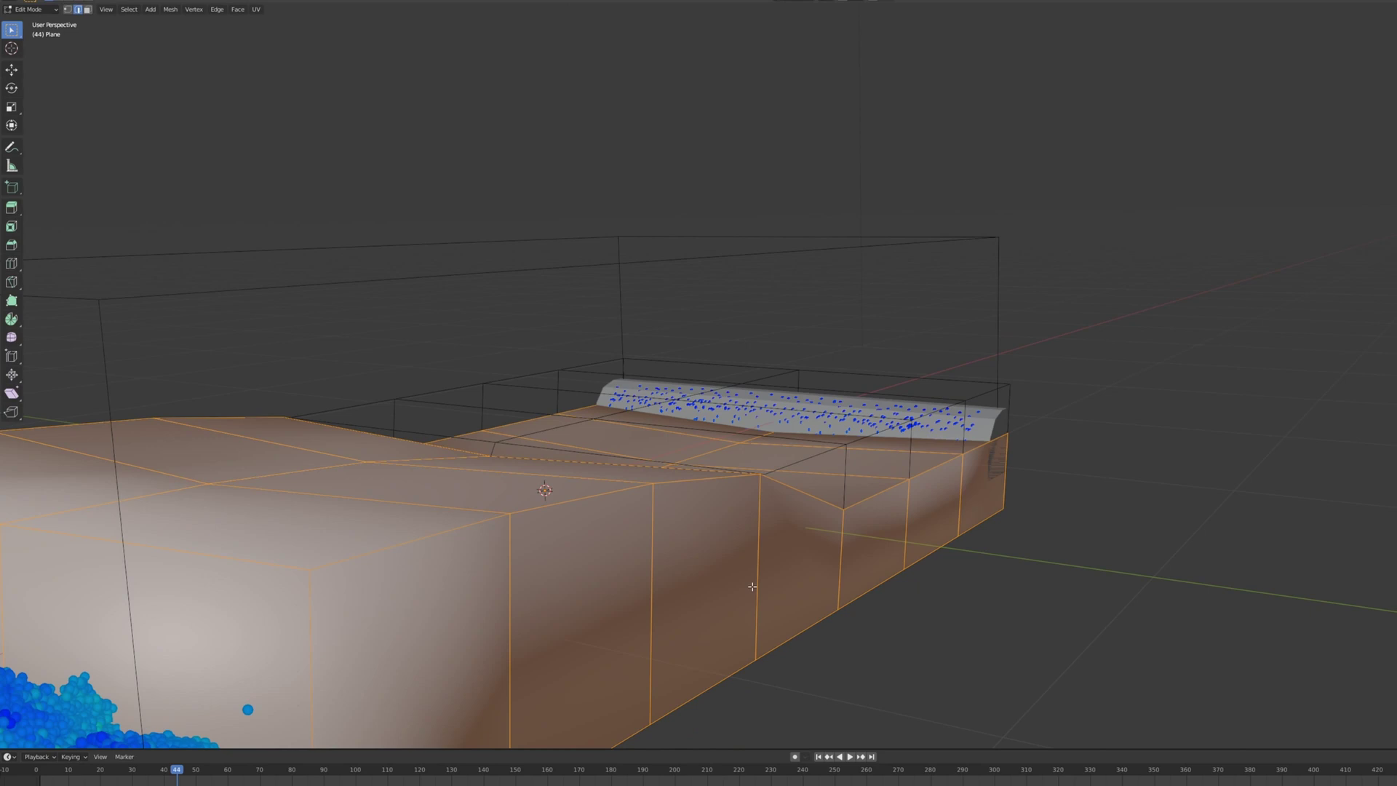
pyautogui.press('F3')
pyautogui.write('flip')
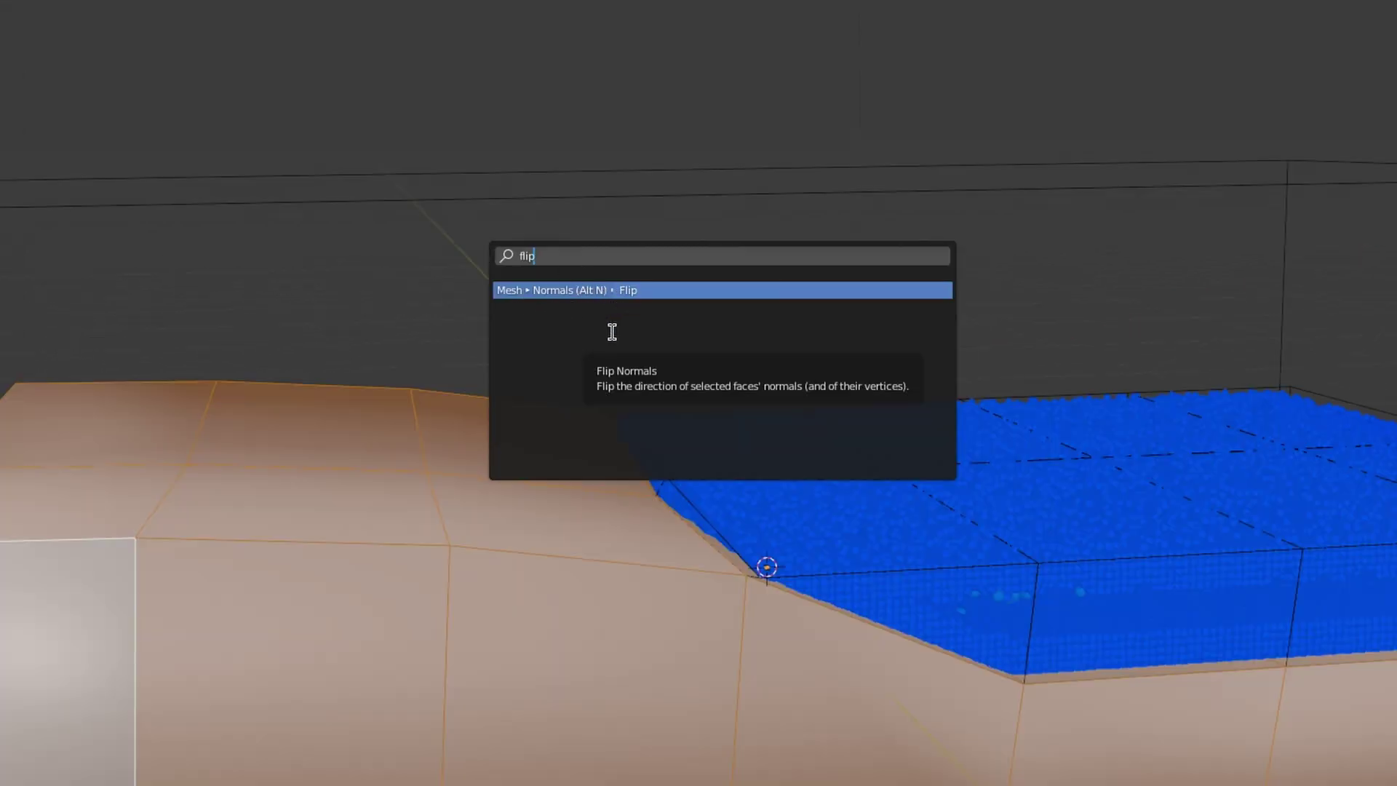
pyautogui.press('Return')
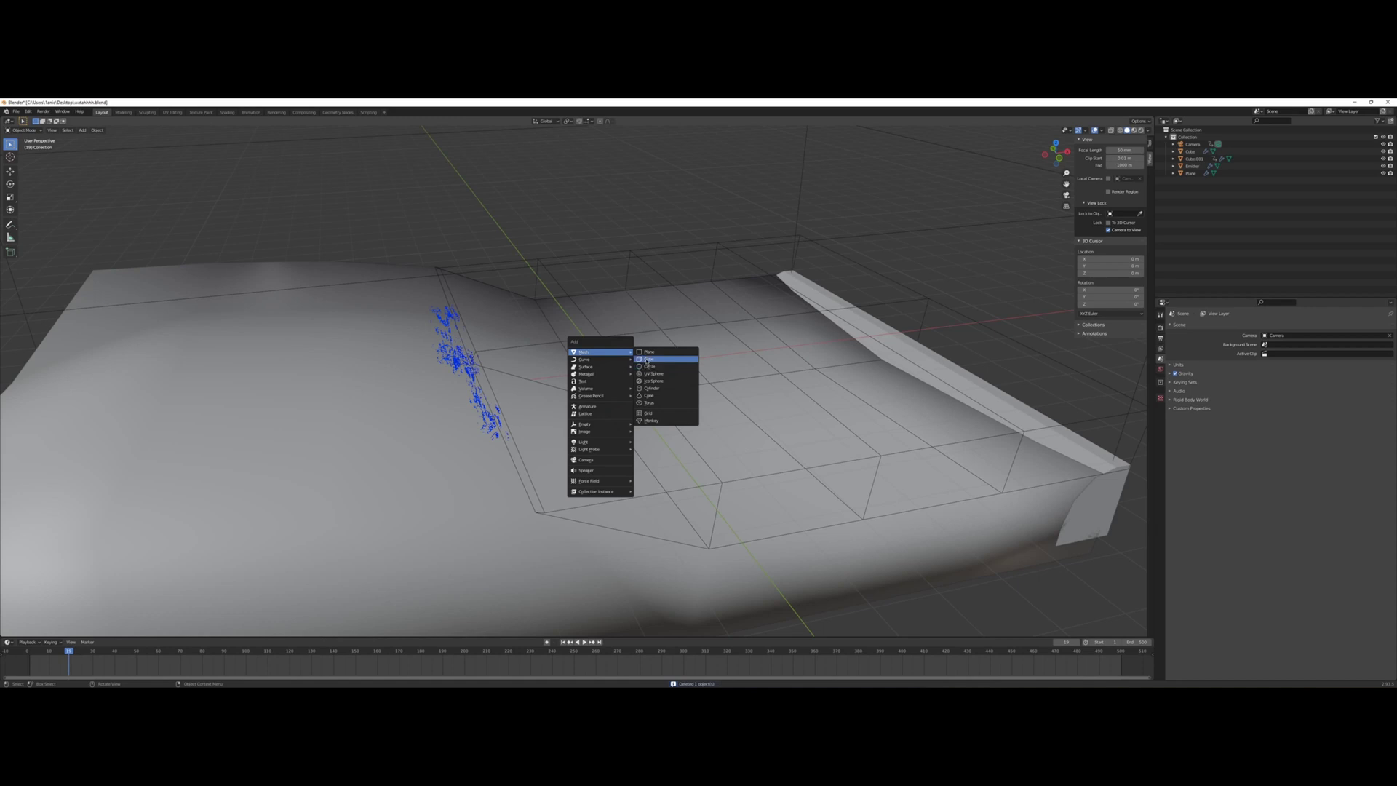
# - Add a UV sphere with 3 segments and 4 rings
pyautogui.click(658, 381)
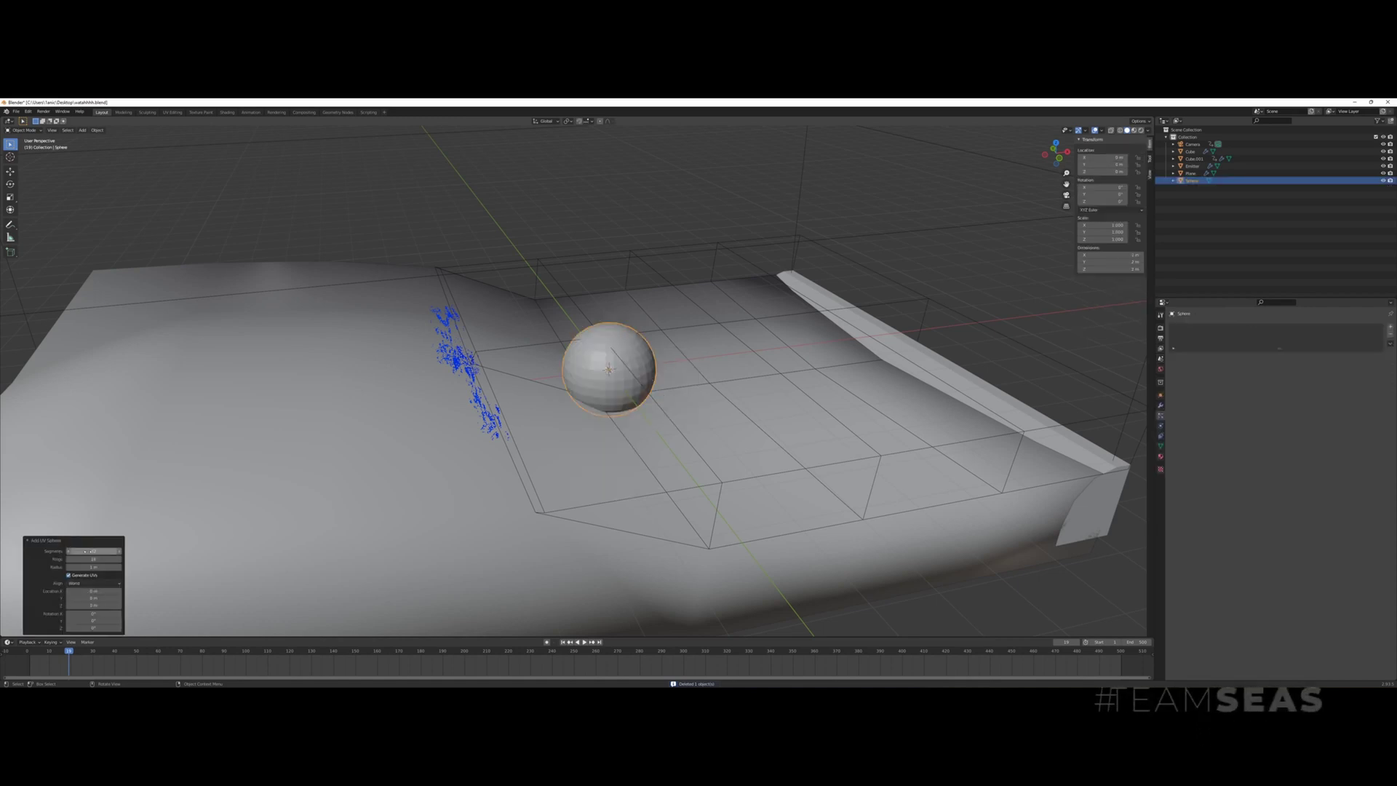
pyautogui.press('Tab')
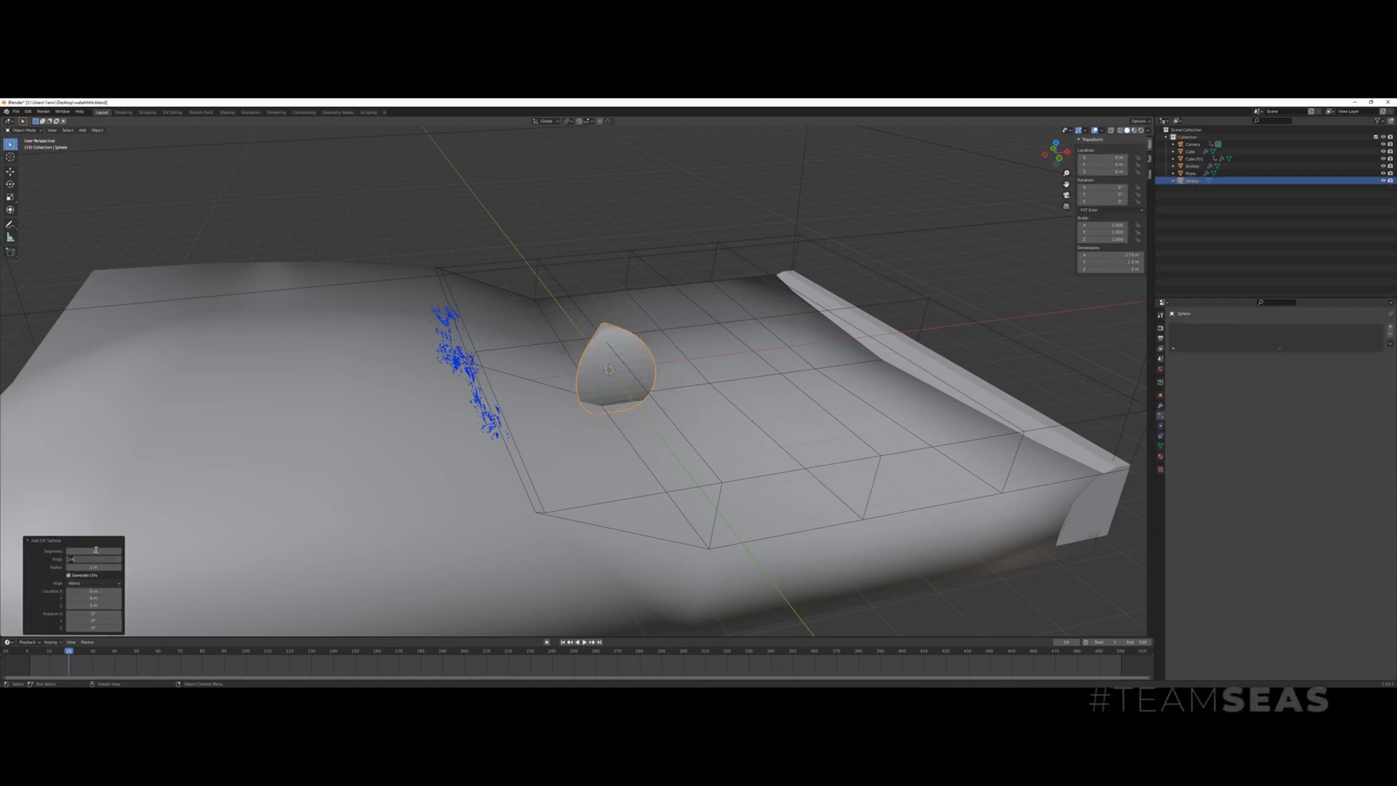
pyautogui.write('4')
pyautogui.press('Return')
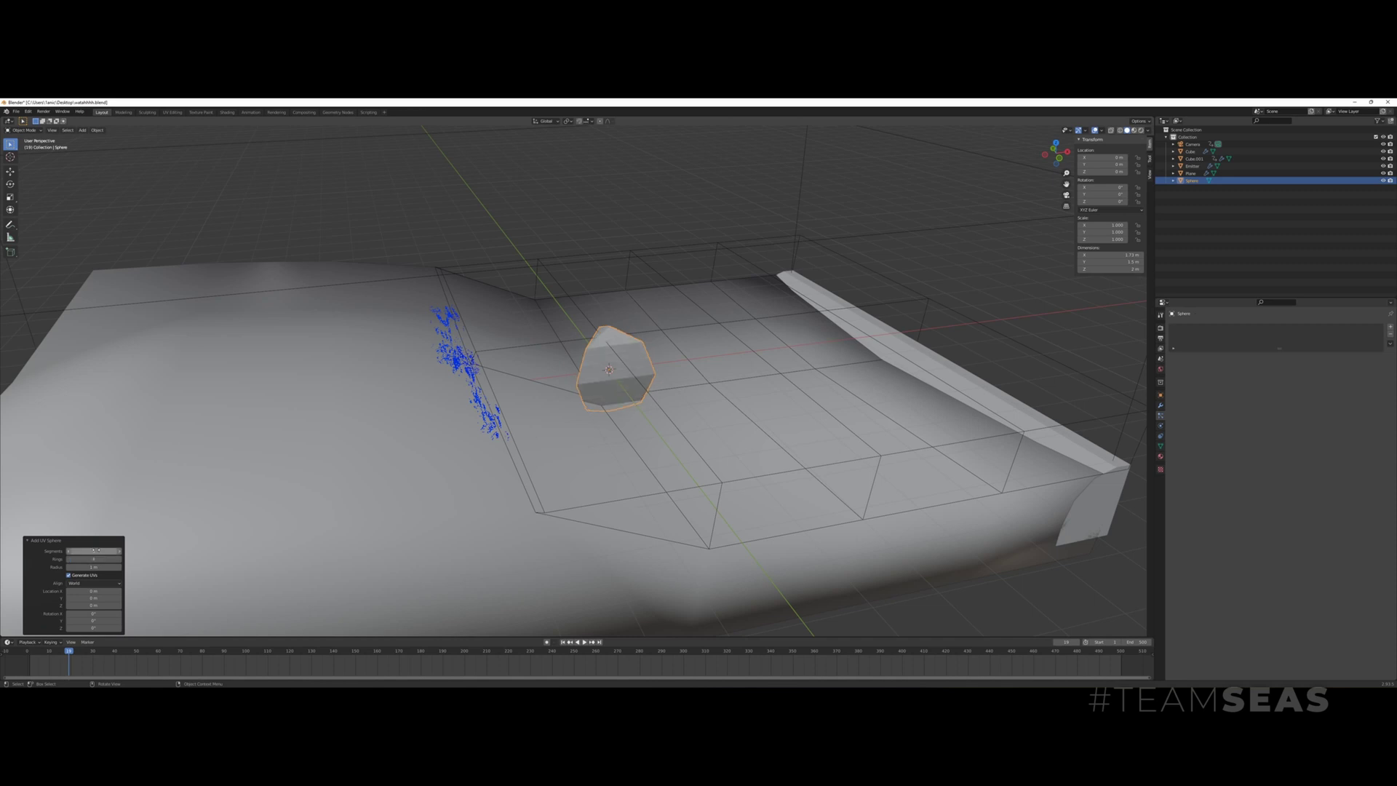
pyautogui.scroll(2, 601, 437)
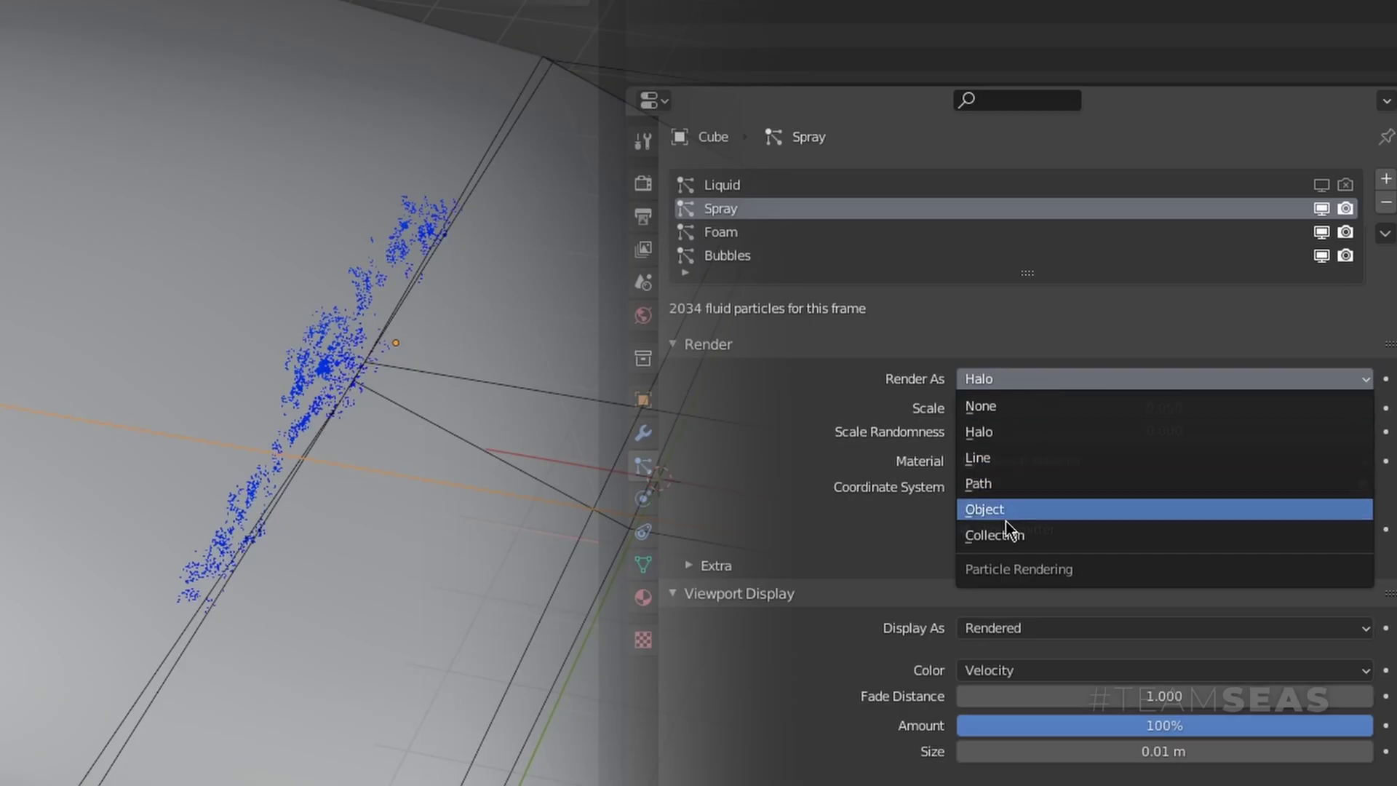
# - Set the Spray particles' Render As to Object with the Sphere as instance object
pyautogui.click(1006, 518)
pyautogui.click(1034, 550)
pyautogui.click(1029, 704)
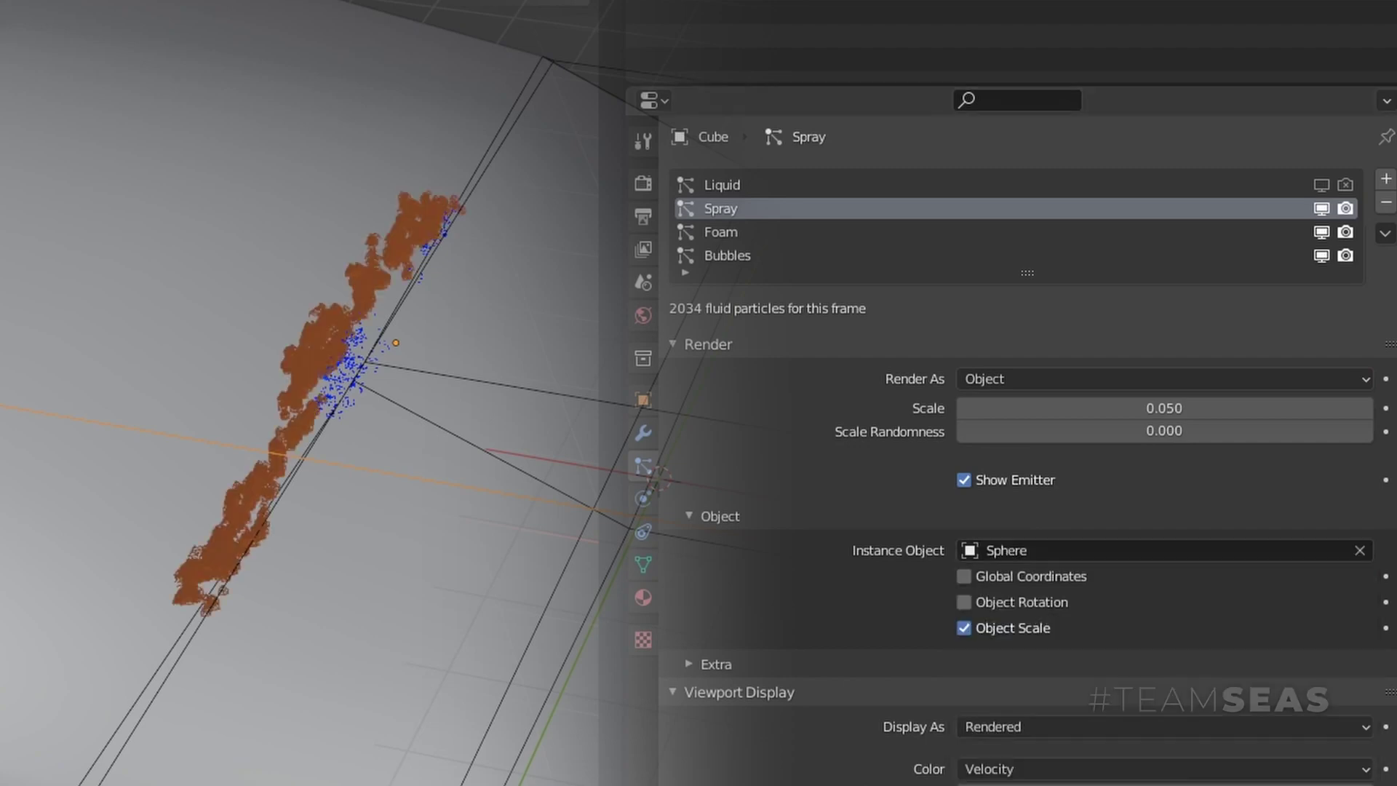